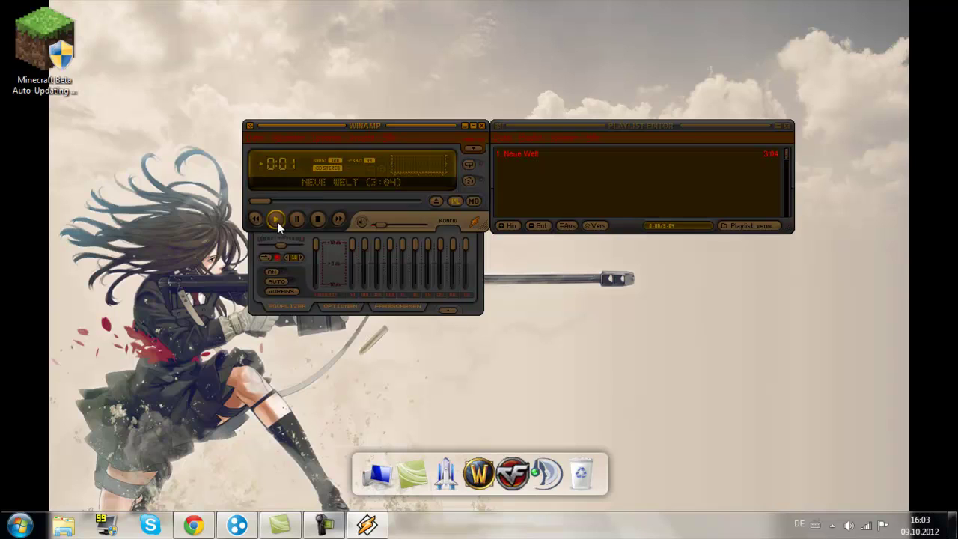
# Step: Play the track "Neue Welt" in Winamp, and minimize both the player and the screen recorder
pyautogui.click(276, 219)
pyautogui.click(273, 219)
pyautogui.click(463, 126)
pyautogui.click(335, 526)
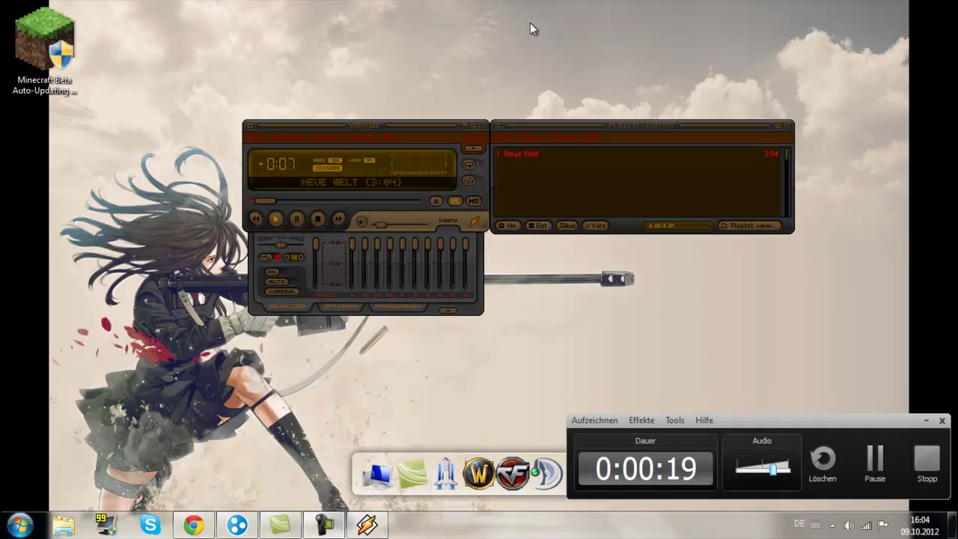
pyautogui.click(465, 125)
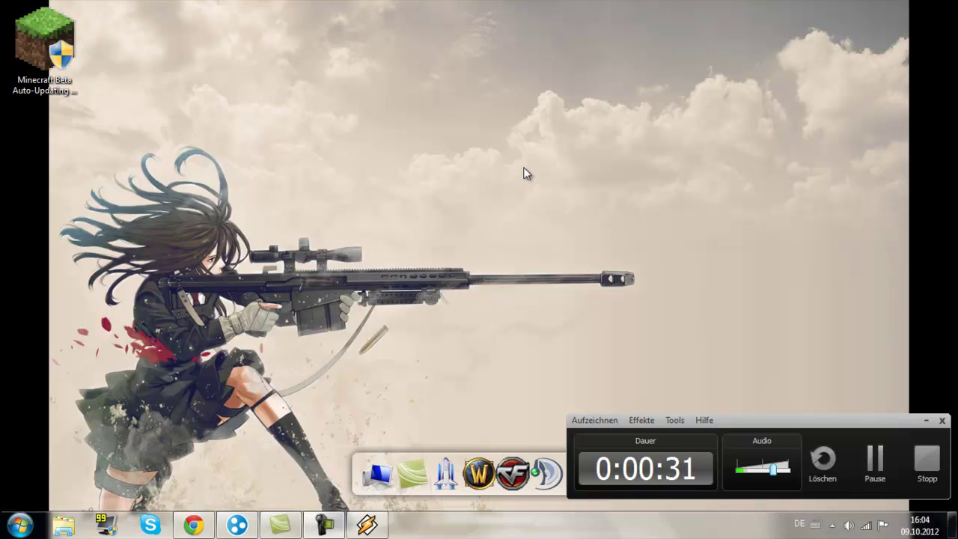
pyautogui.click(926, 421)
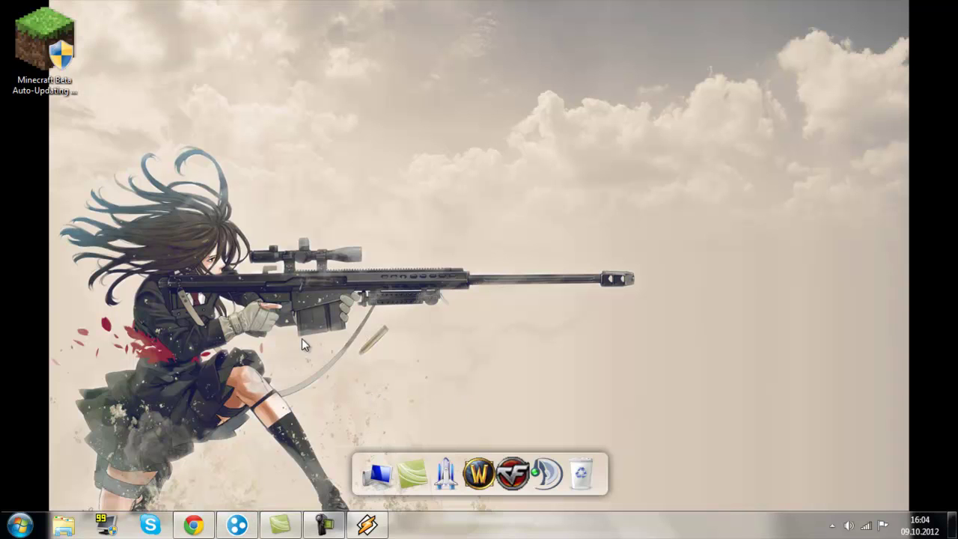
# Step: Switch to Chrome and download the free Java installer for Windows from the java.com download page
pyautogui.click(194, 525)
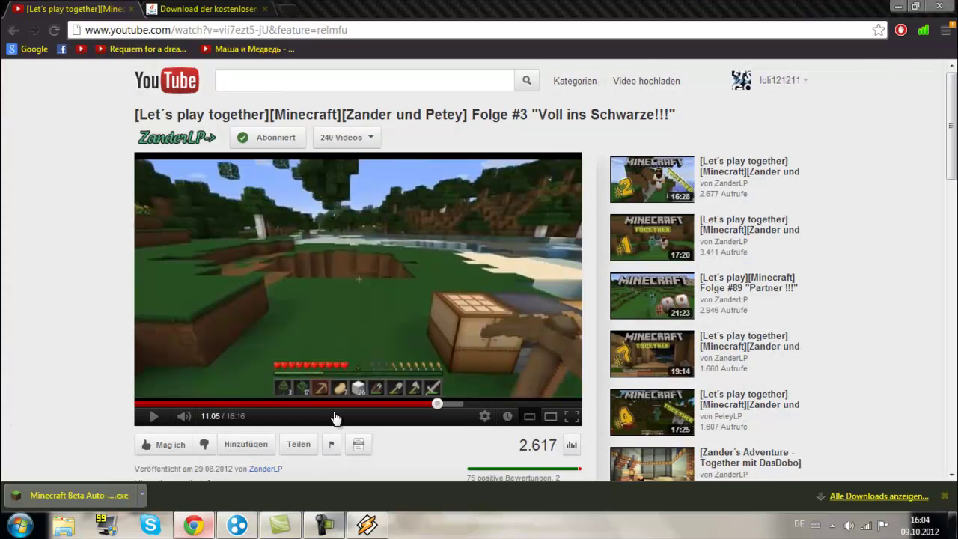
pyautogui.click(213, 9)
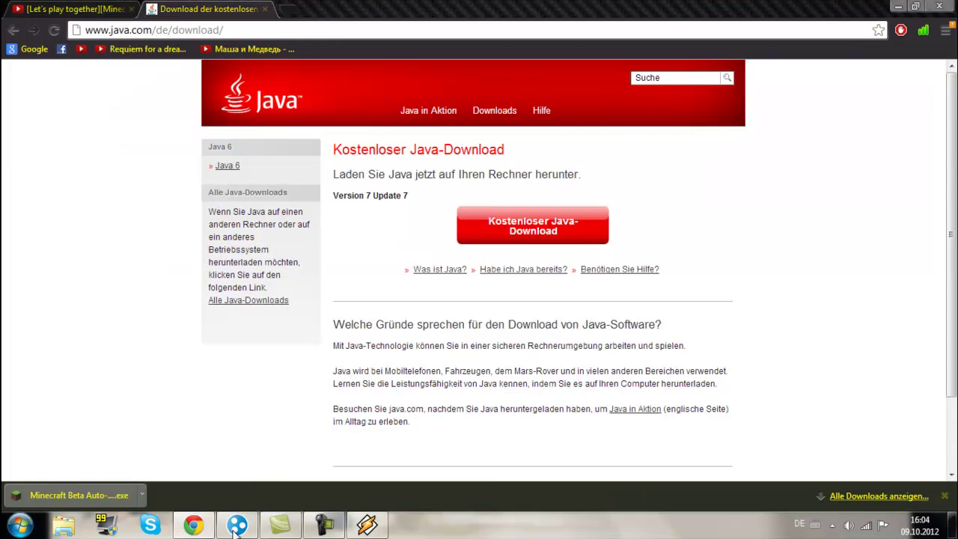
pyautogui.click(566, 237)
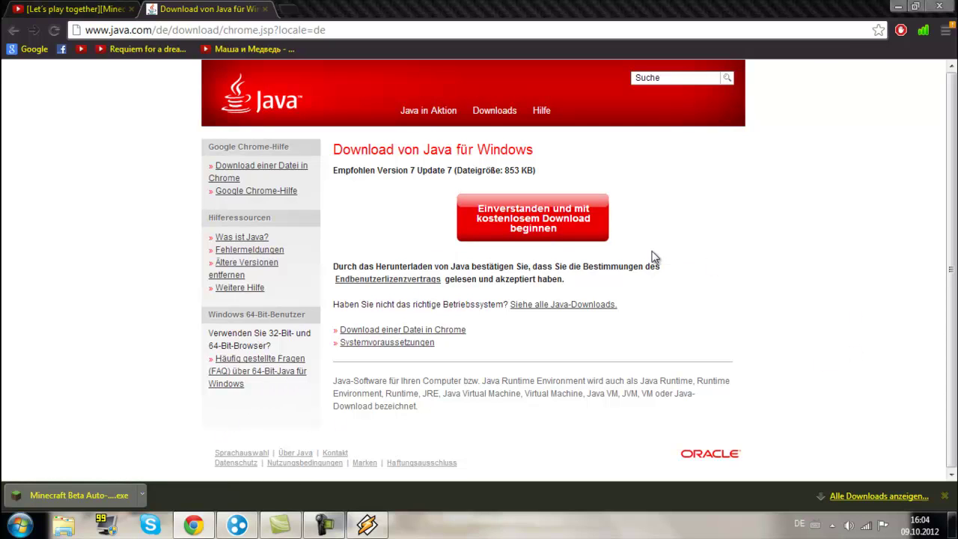
pyautogui.click(568, 217)
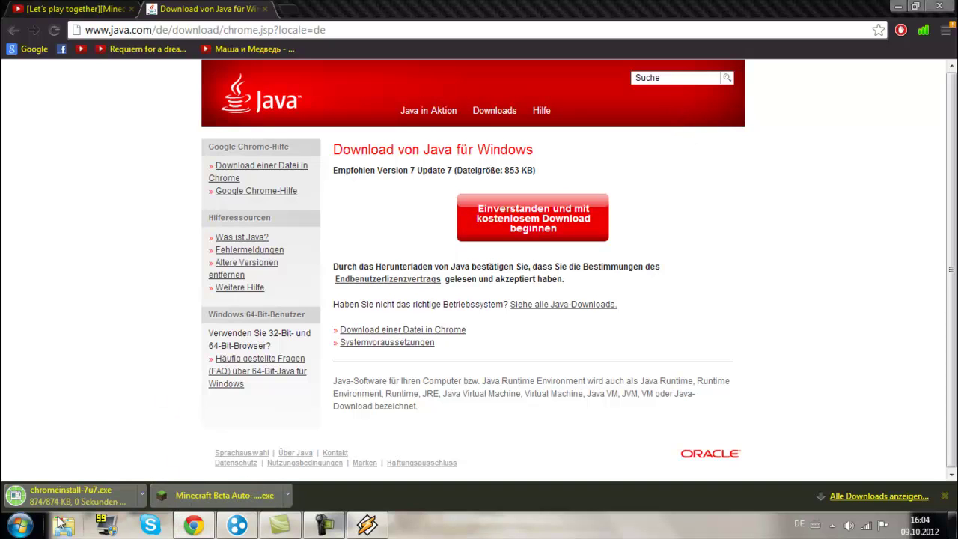
pyautogui.click(141, 494)
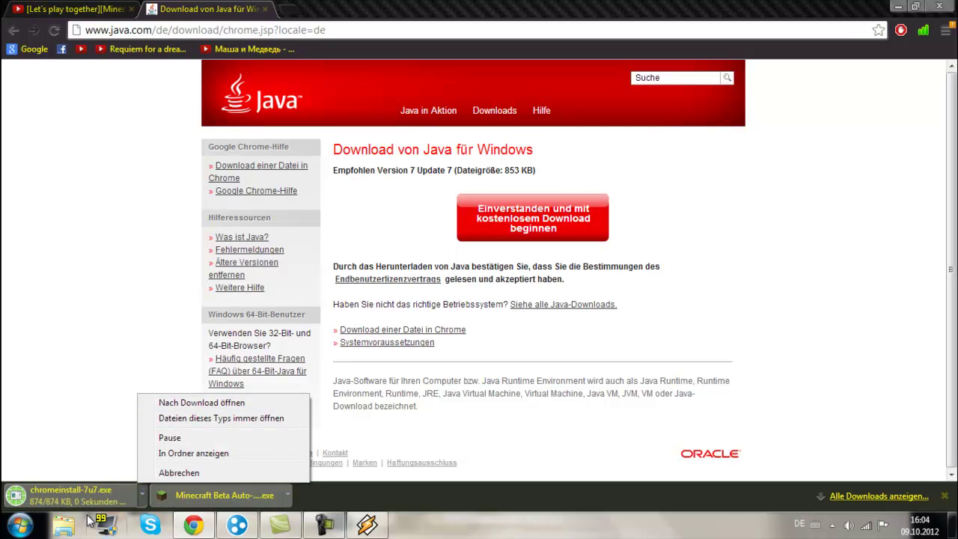
pyautogui.click(107, 392)
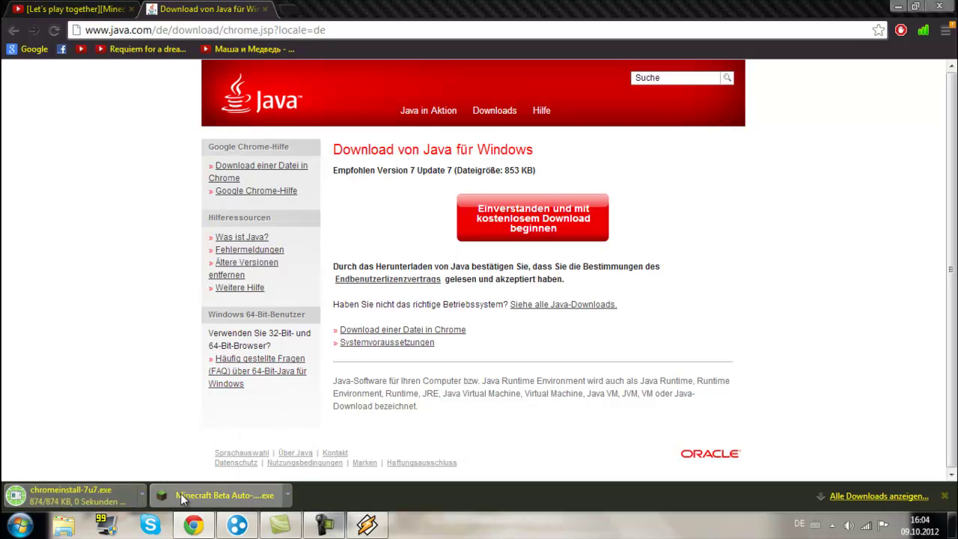
pyautogui.click(142, 495)
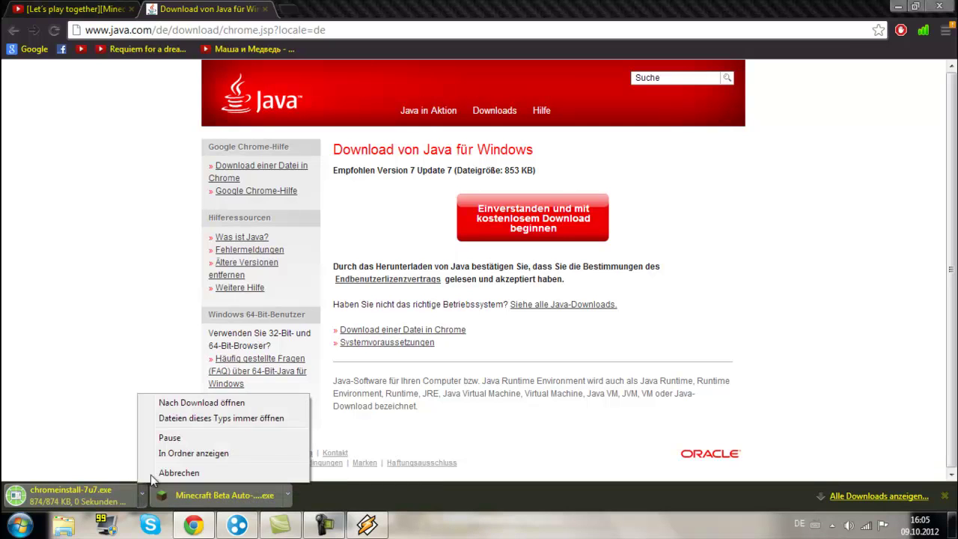
pyautogui.click(128, 428)
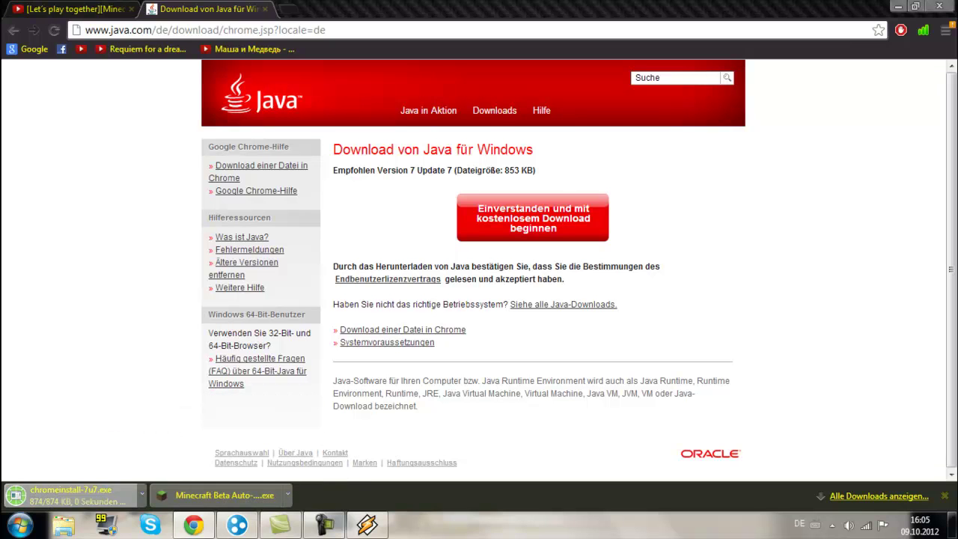
# Step: Minimize the browser, run chromeinstall-7u7 from the desktop and start the Java installation with the default target folder
pyautogui.click(898, 6)
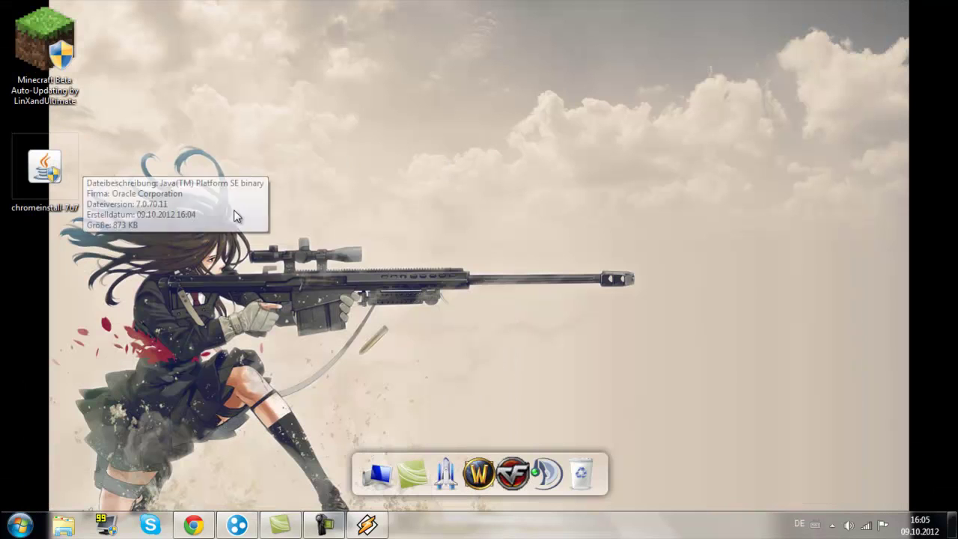
pyautogui.click(20, 173)
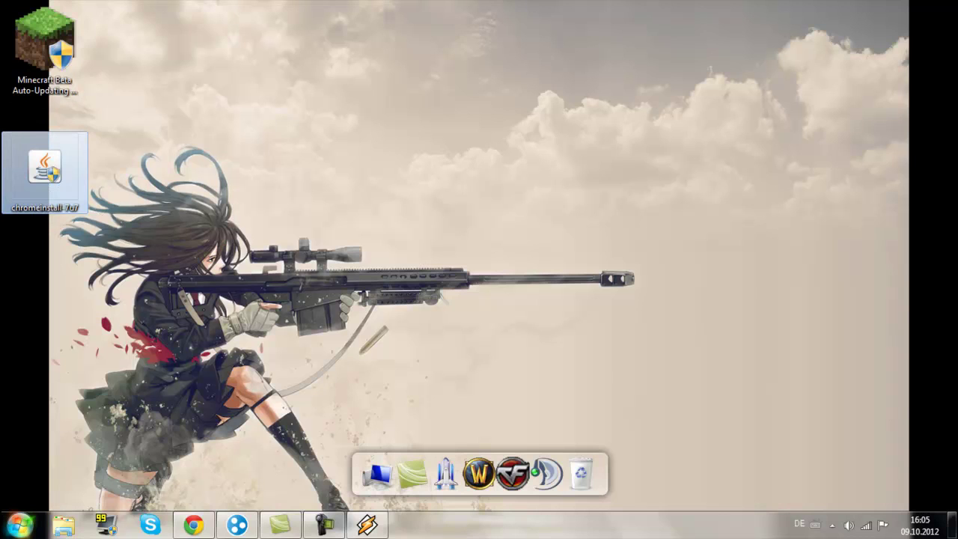
pyautogui.press('Return')
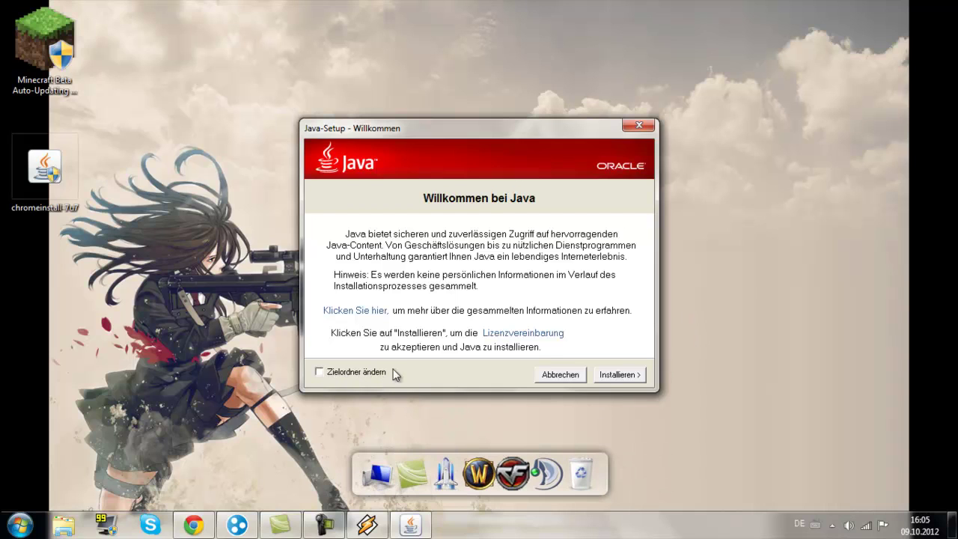
pyautogui.click(632, 377)
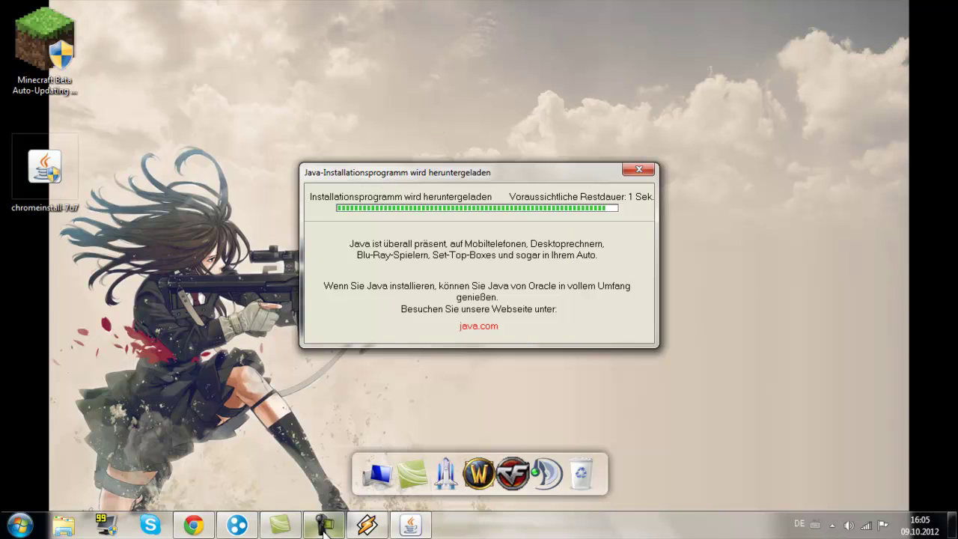
pyautogui.moveTo(326, 530)
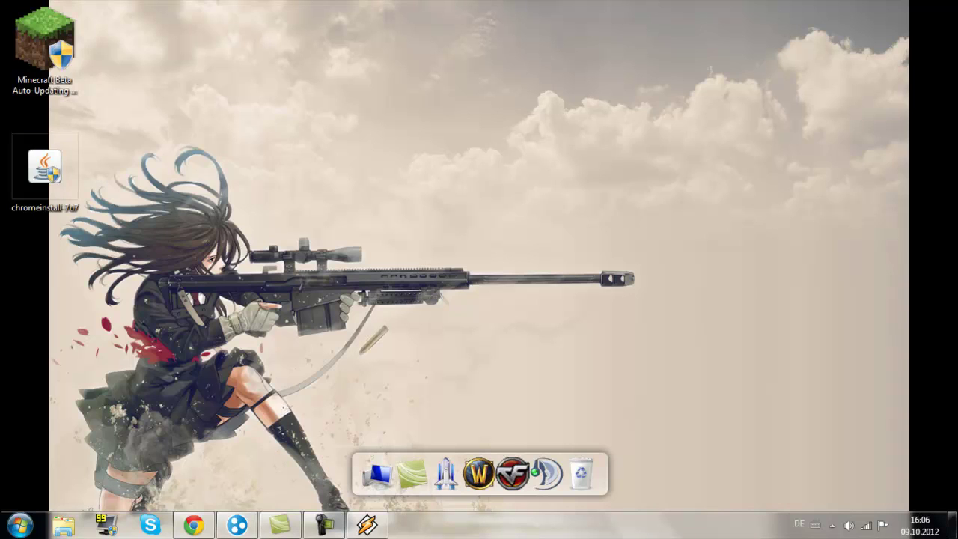
pyautogui.click(6, 526)
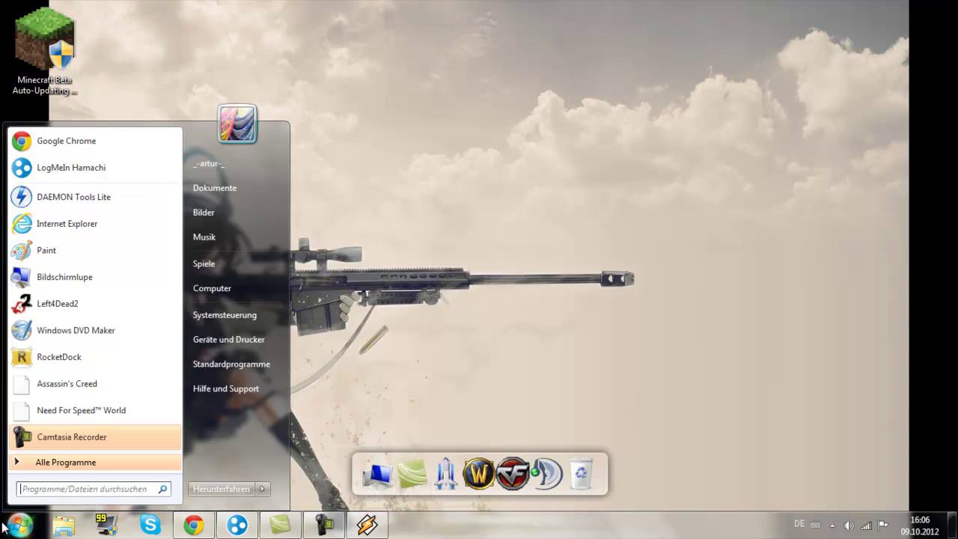
pyautogui.click(116, 464)
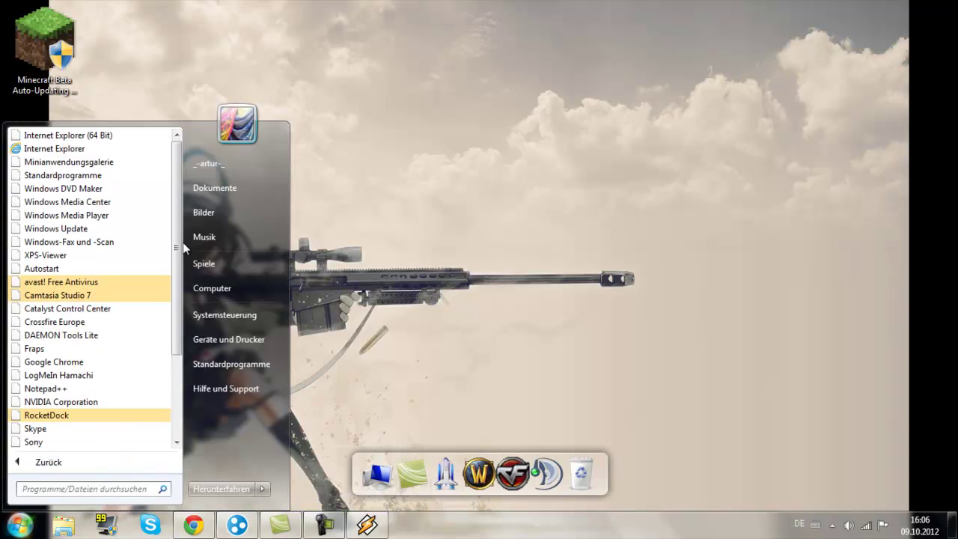
pyautogui.click(497, 251)
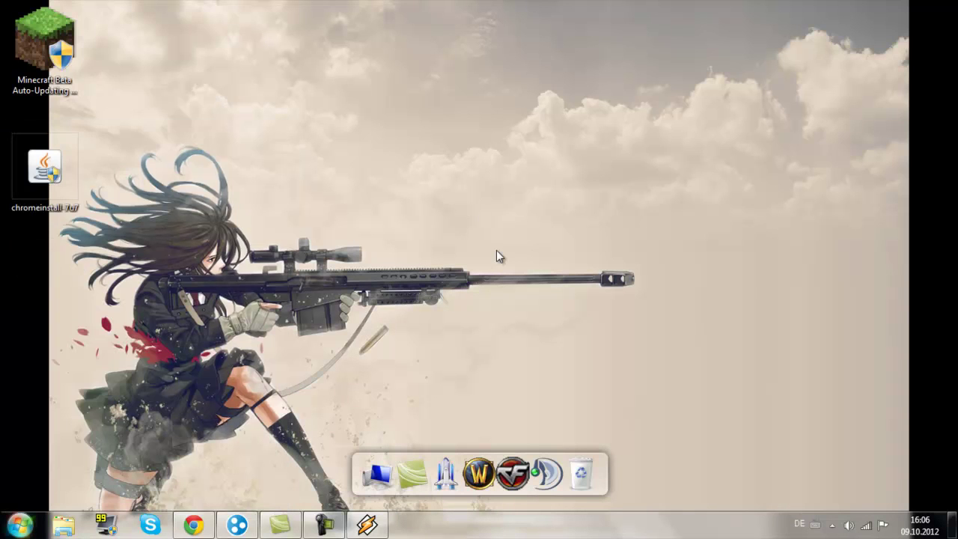
# Step: Look through the list of installed programs in Programme und Funktionen, reached from Computer, and close it
pyautogui.click(373, 471)
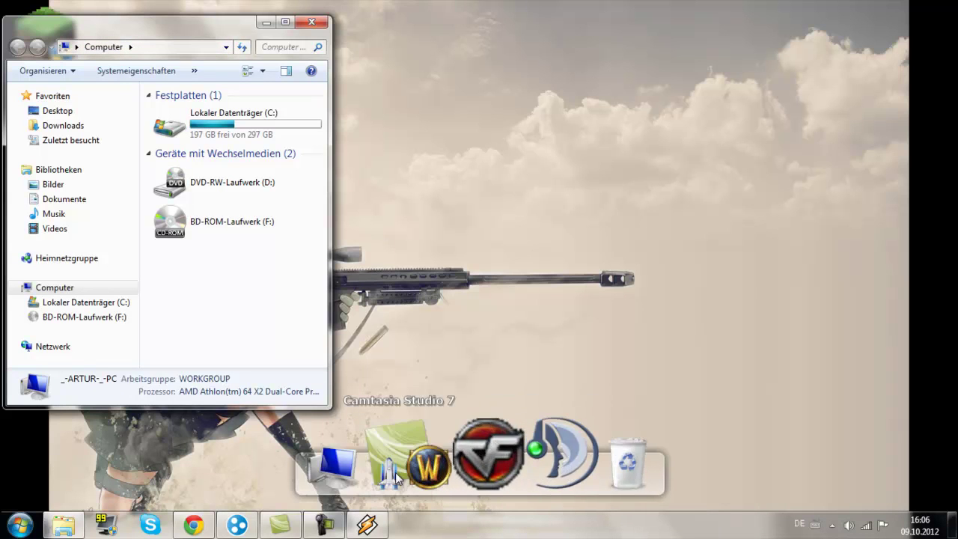
pyautogui.click(291, 23)
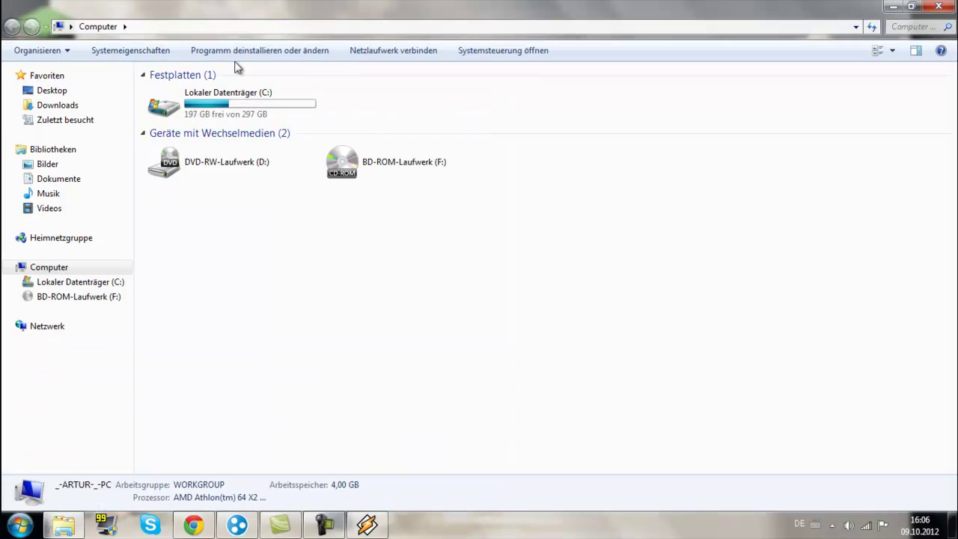
pyautogui.click(244, 51)
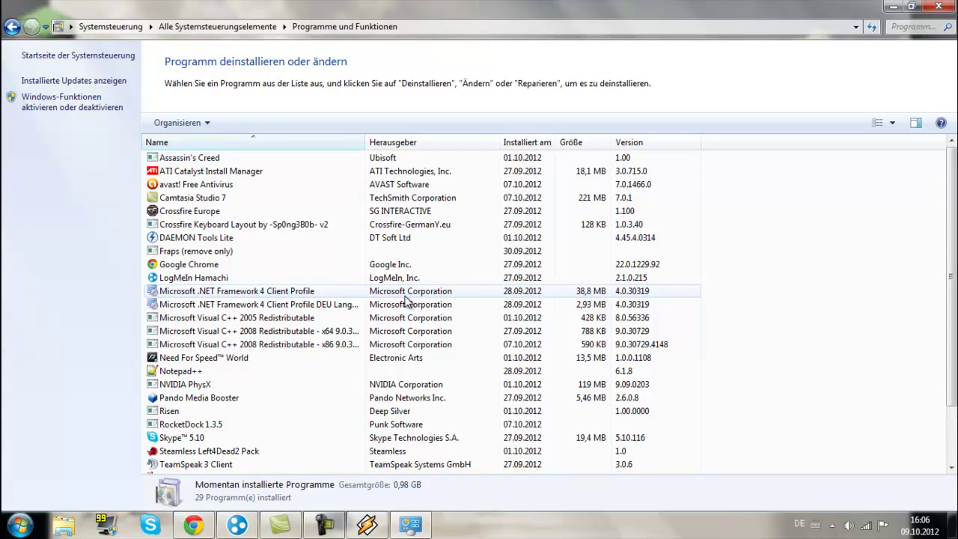
pyautogui.press('Down')
pyautogui.press('Down')
pyautogui.press('Down')
pyautogui.press('Down')
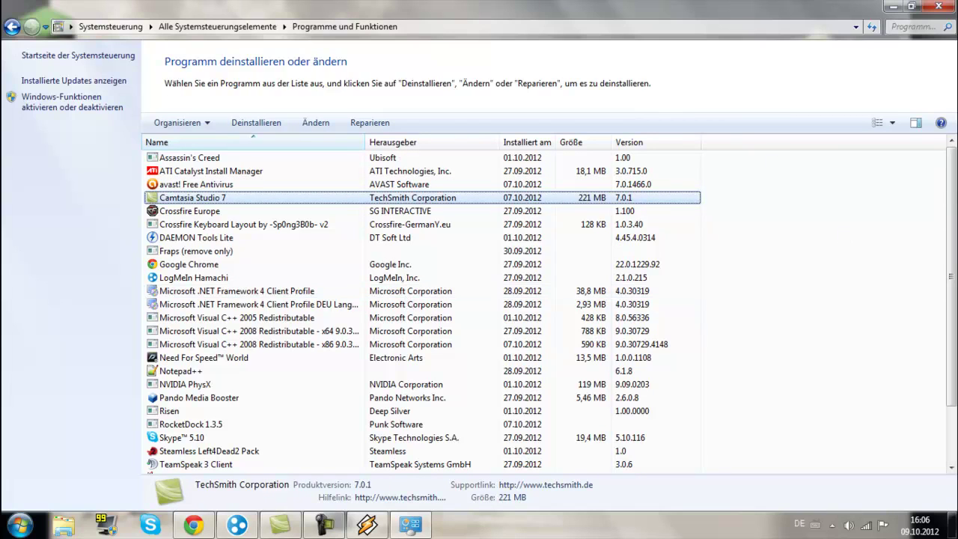
pyautogui.moveTo(956, 188); pyautogui.dragTo(956, 245)
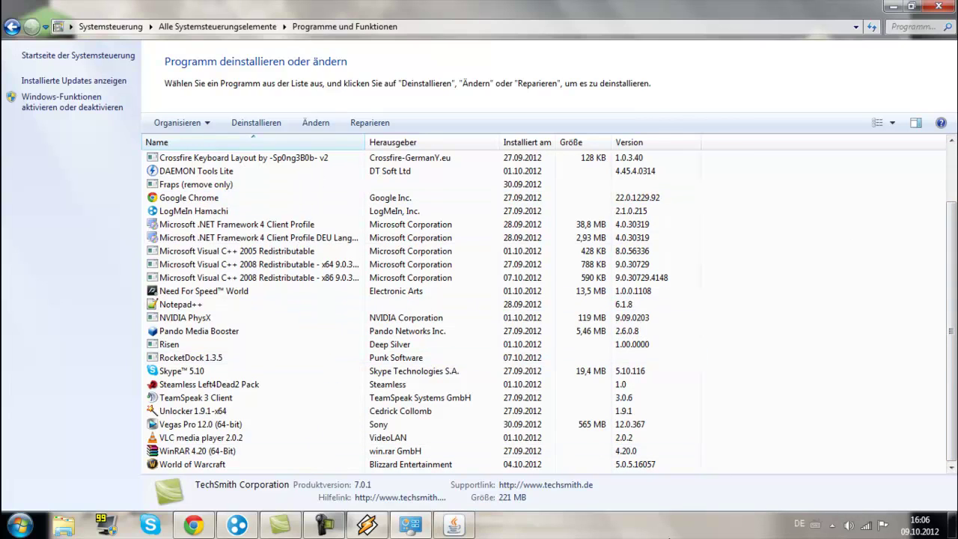
pyautogui.click(939, 6)
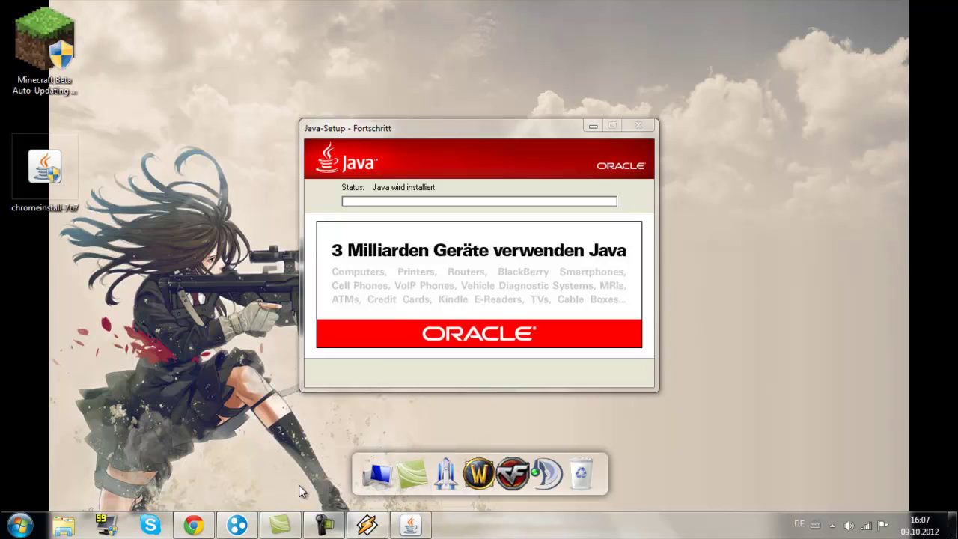
# Step: Pause the screen recording during the Java installation, minimize Winamp and close the completed Java setup
pyautogui.click(324, 525)
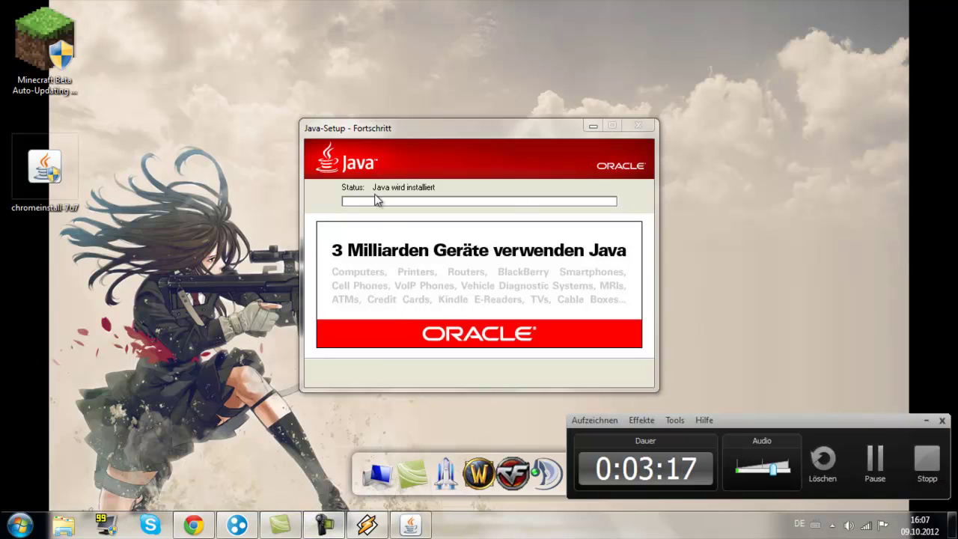
pyautogui.click(873, 462)
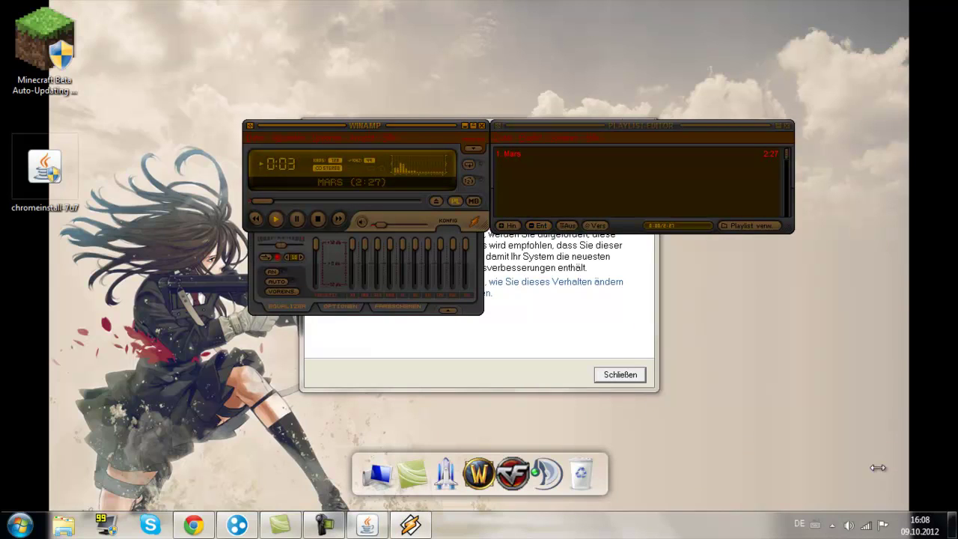
pyautogui.click(465, 127)
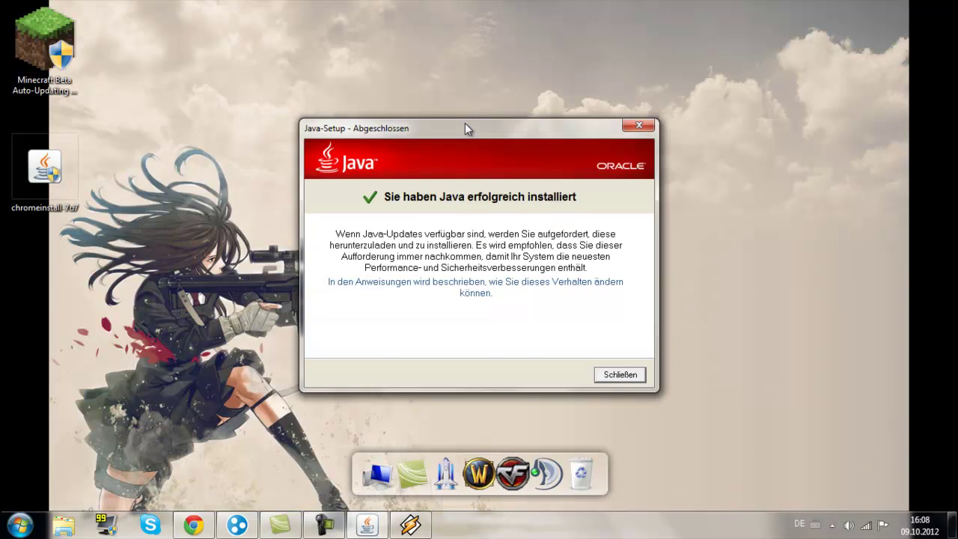
pyautogui.press('Return')
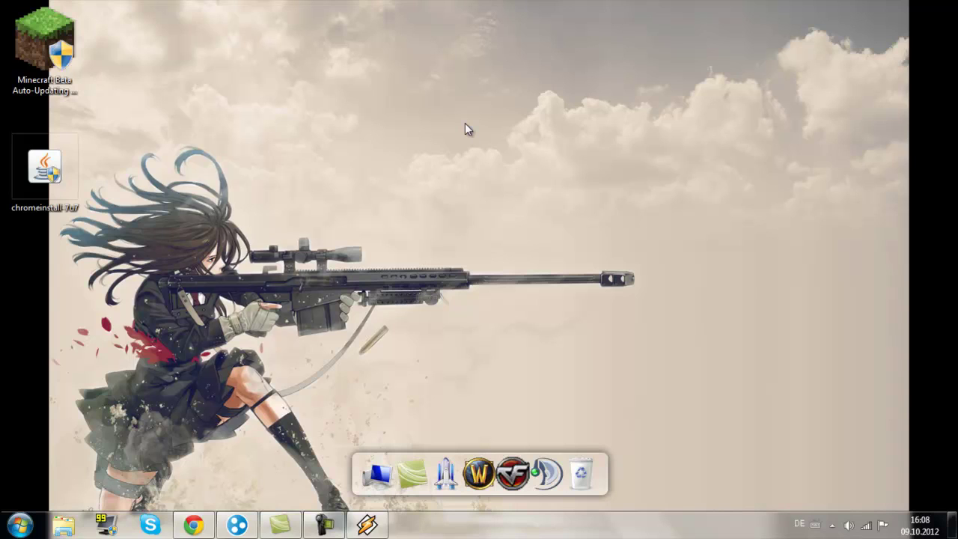
pyautogui.press('super+b')
pyautogui.press('Return')
pyautogui.press('Escape')
pyautogui.press('Return')
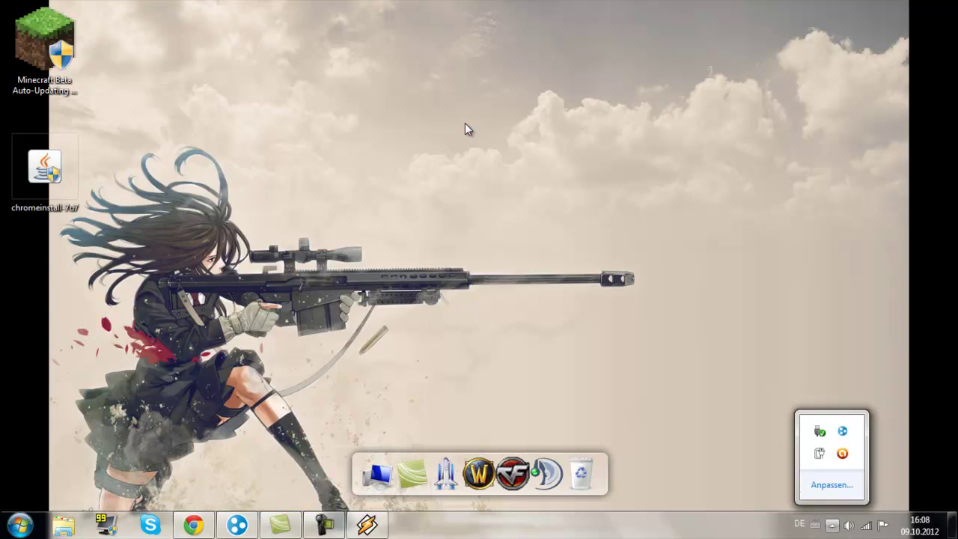
pyautogui.press('Right')
pyautogui.press('Return')
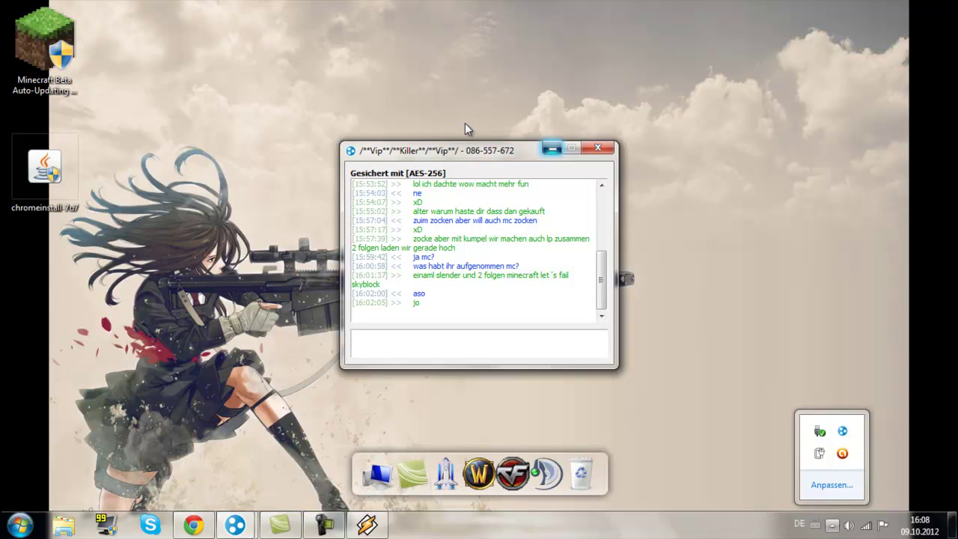
pyautogui.hotkey('alt', 'F4')
# Step: Launch the Minecraft Beta Auto-Updating installer from the desktop
pyautogui.press('Up')
pyautogui.press('Return')
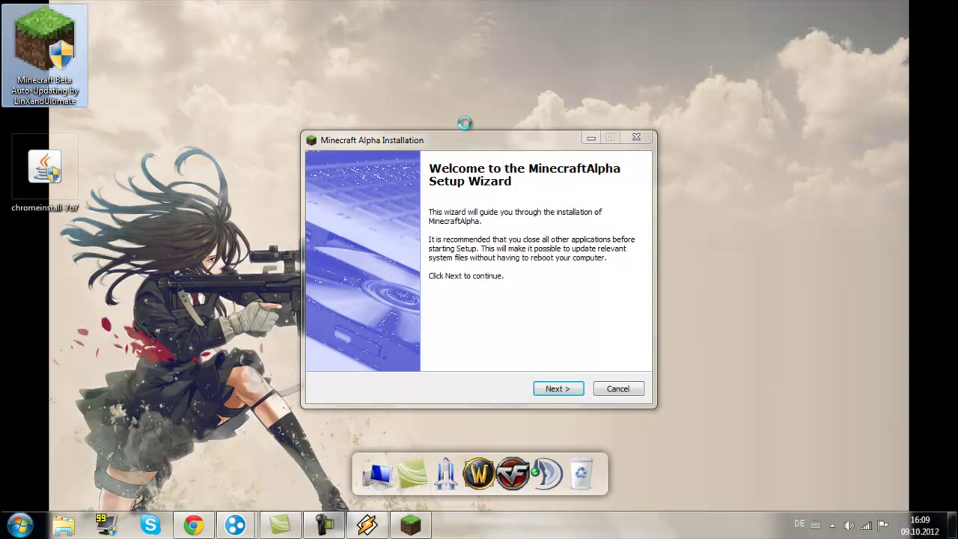
# Step: Rename the Minecraft Beta Auto-Updating installer on the desktop to Minecraft
pyautogui.hotkey('shift', 'F10')
pyautogui.press('Up')
pyautogui.press('Up')
pyautogui.press('Up')
pyautogui.press('Up')
pyautogui.press('Down')
pyautogui.press('Down')
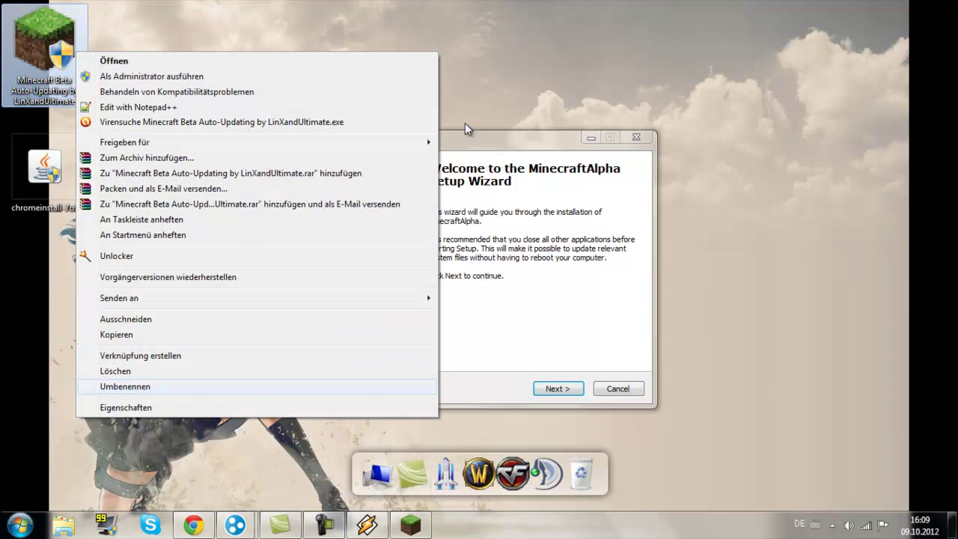
pyautogui.press('Return')
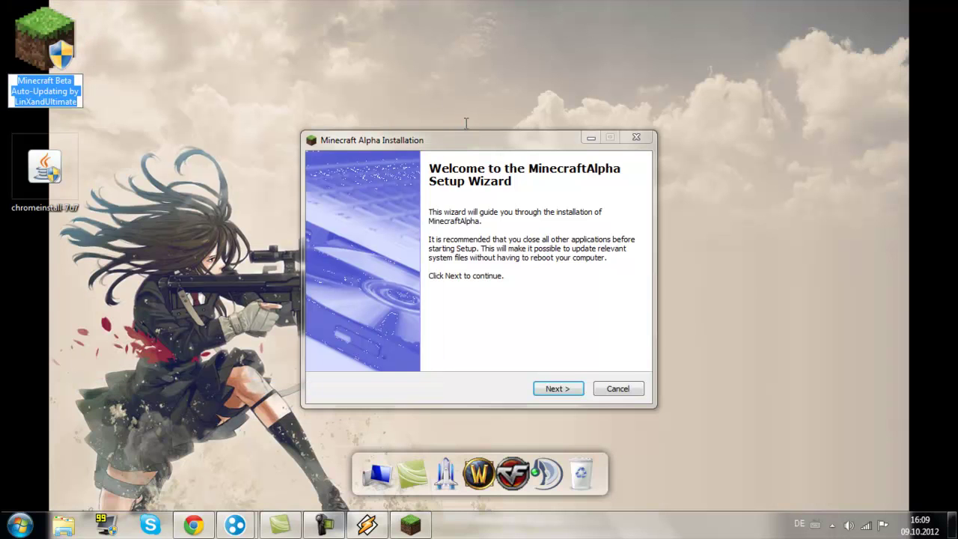
pyautogui.press('End')
pyautogui.press('BackSpace')
pyautogui.press('BackSpace')
pyautogui.press('BackSpace')
pyautogui.press('BackSpace')
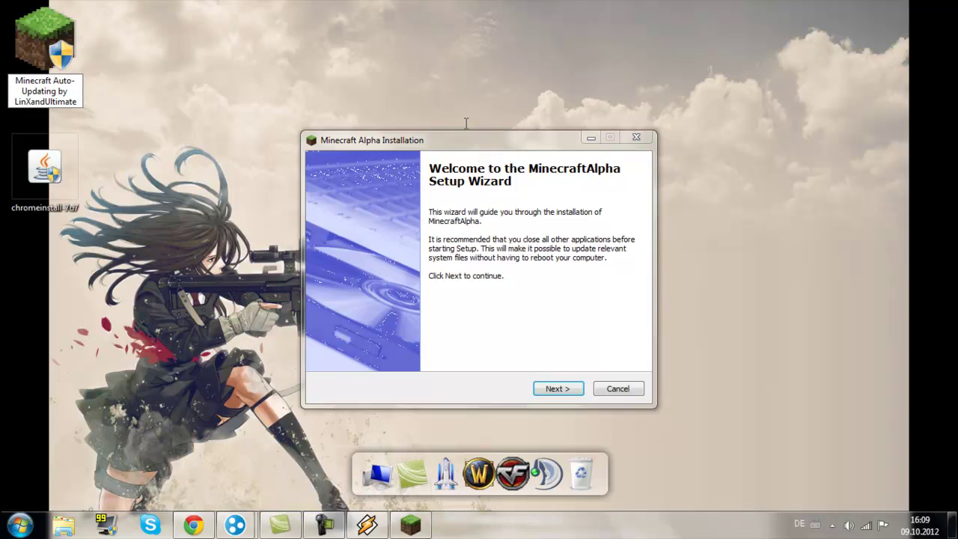
pyautogui.press('End')
pyautogui.press('BackSpace')
pyautogui.press('BackSpace')
pyautogui.press('BackSpace')
pyautogui.press('BackSpace')
pyautogui.press('BackSpace')
pyautogui.press('BackSpace')
pyautogui.press('BackSpace')
pyautogui.press('BackSpace')
pyautogui.press('BackSpace')
pyautogui.press('BackSpace')
pyautogui.press('BackSpace')
pyautogui.press('BackSpace')
pyautogui.press('BackSpace')
pyautogui.press('BackSpace')
pyautogui.press('BackSpace')
pyautogui.press('BackSpace')
pyautogui.press('BackSpace')
pyautogui.press('BackSpace')
pyautogui.press('BackSpace')
pyautogui.press('BackSpace')
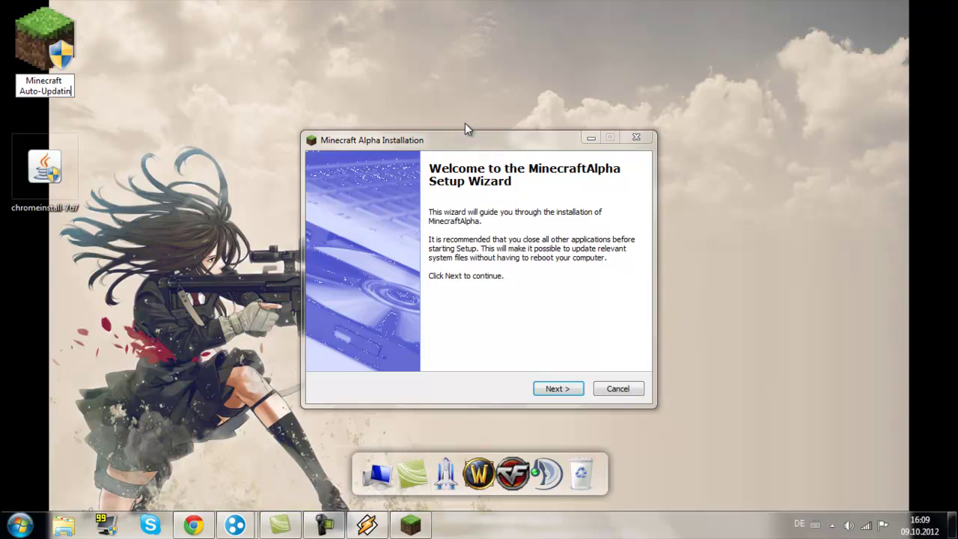
pyautogui.press('BackSpace')
pyautogui.press('BackSpace')
pyautogui.press('BackSpace')
pyautogui.press('BackSpace')
pyautogui.press('BackSpace')
pyautogui.press('BackSpace')
pyautogui.press('BackSpace')
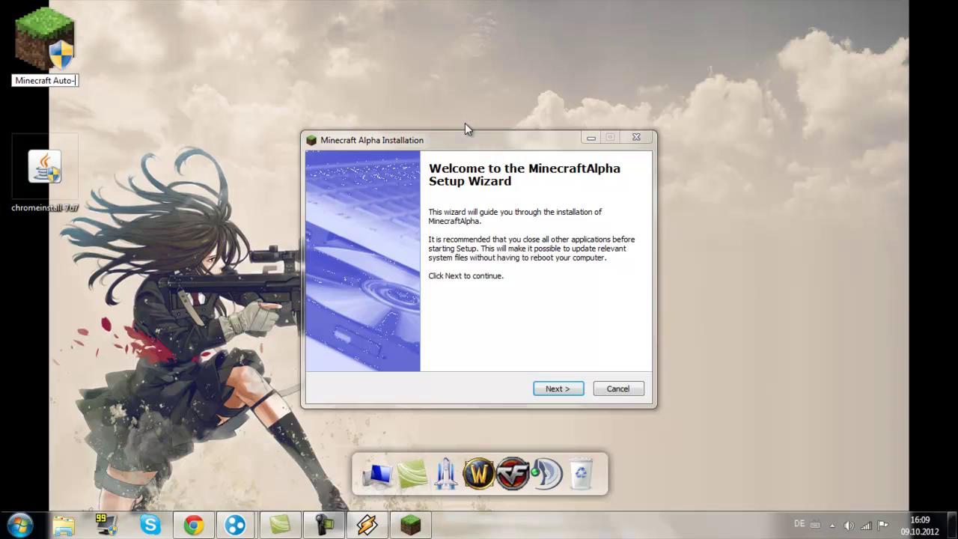
pyautogui.press('BackSpace')
pyautogui.press('BackSpace')
pyautogui.press('BackSpace')
pyautogui.press('BackSpace')
pyautogui.press('BackSpace')
pyautogui.press('BackSpace')
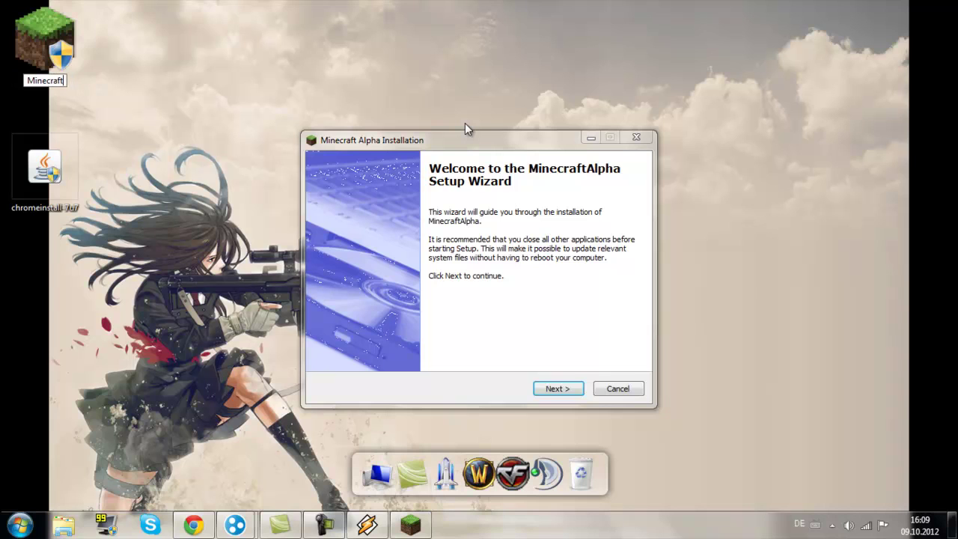
pyautogui.press('Return')
pyautogui.click(465, 125)
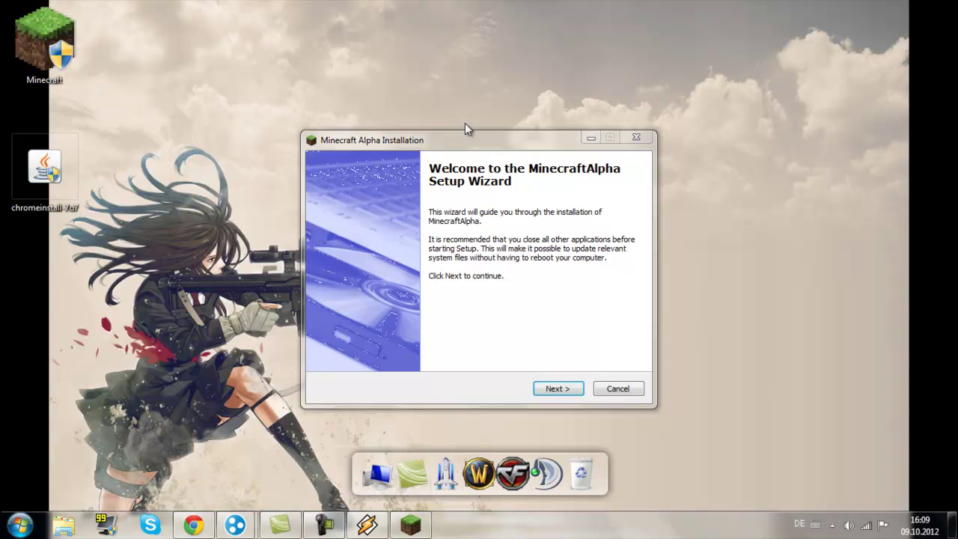
# Step: Rename the Minecraft installer file on the desktop to "Minecraft instal"
pyautogui.rightClick(61, 47)
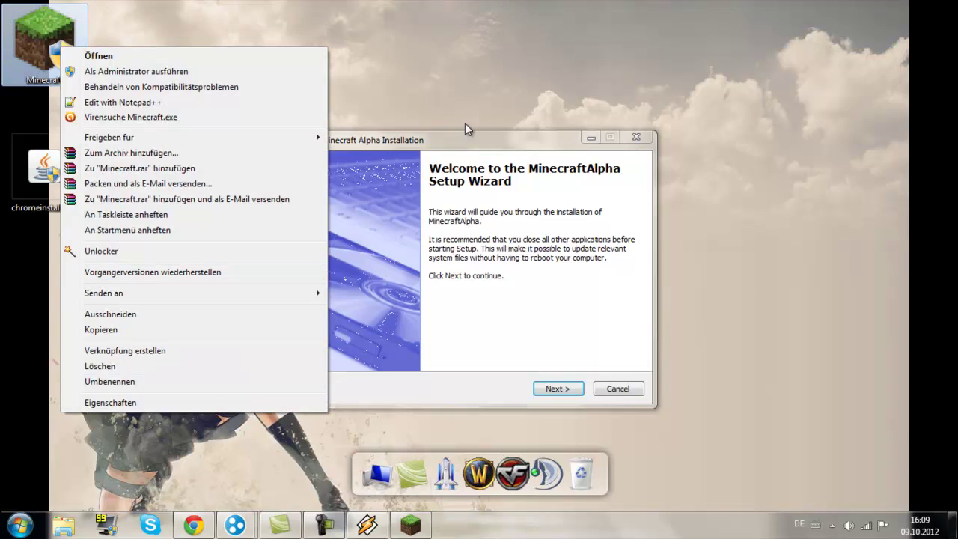
pyautogui.press('Up')
pyautogui.press('Down')
pyautogui.press('Down')
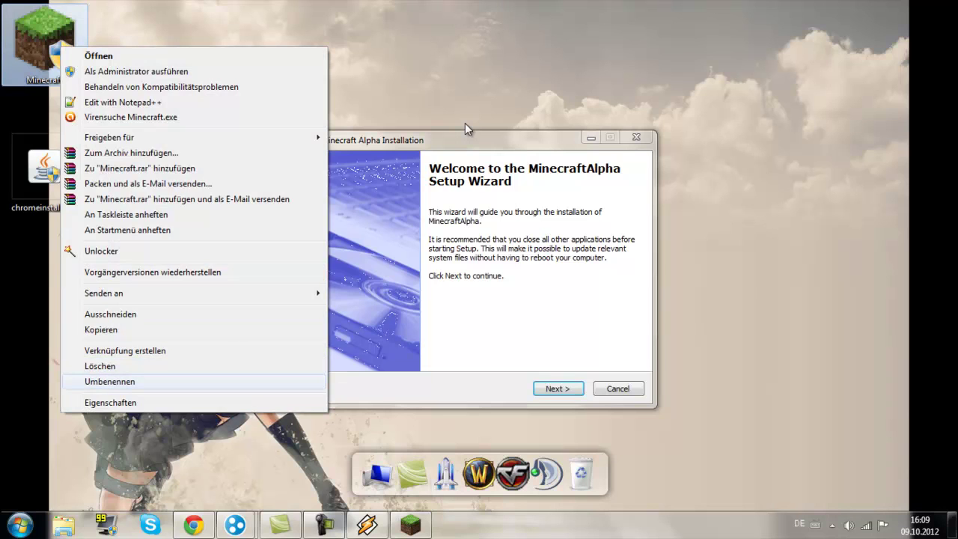
pyautogui.press('Return')
pyautogui.write('Mine')
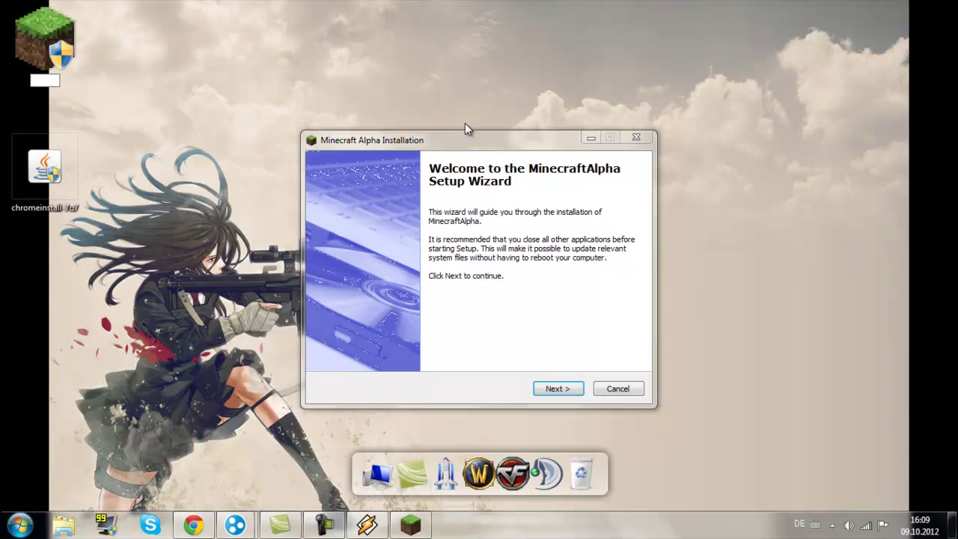
pyautogui.write('craft instal')
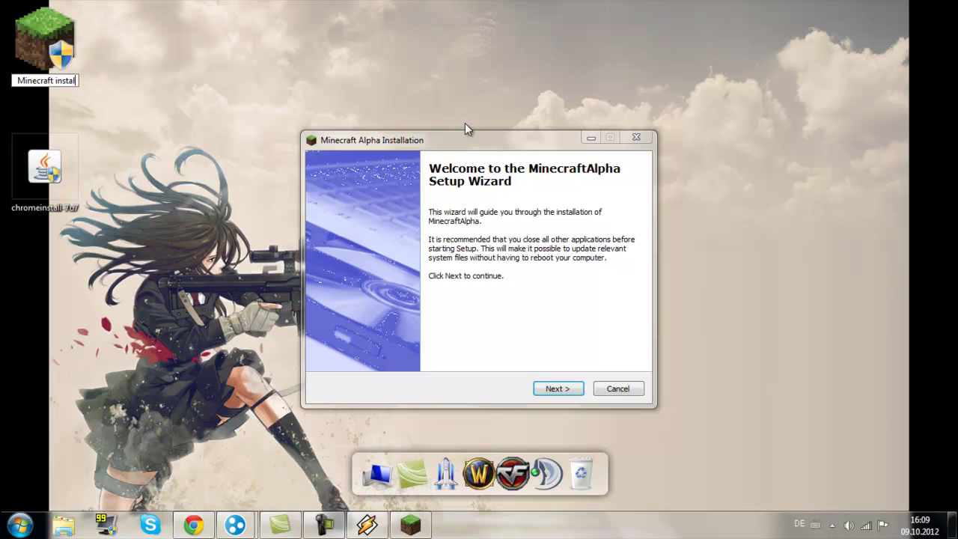
pyautogui.press('Return')
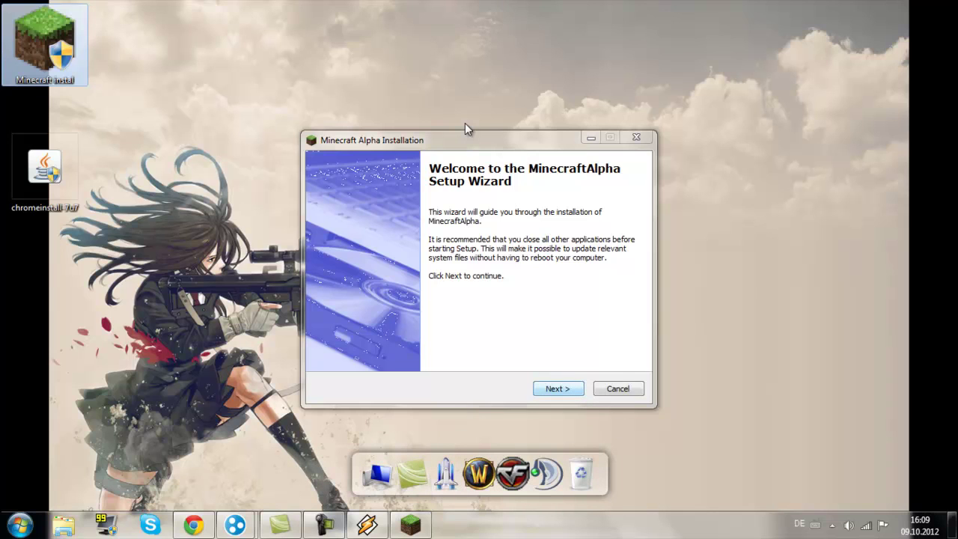
# Step: Start installing MinecraftAlpha with the default destination folder, the MinecraftAlpha Start Menu folder and a desktop icon
pyautogui.press('Return')
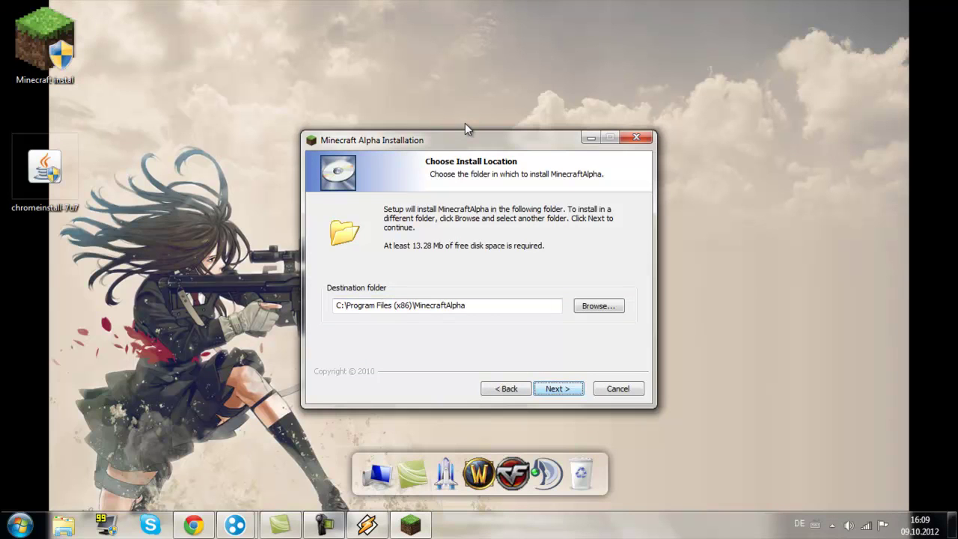
pyautogui.press('Return')
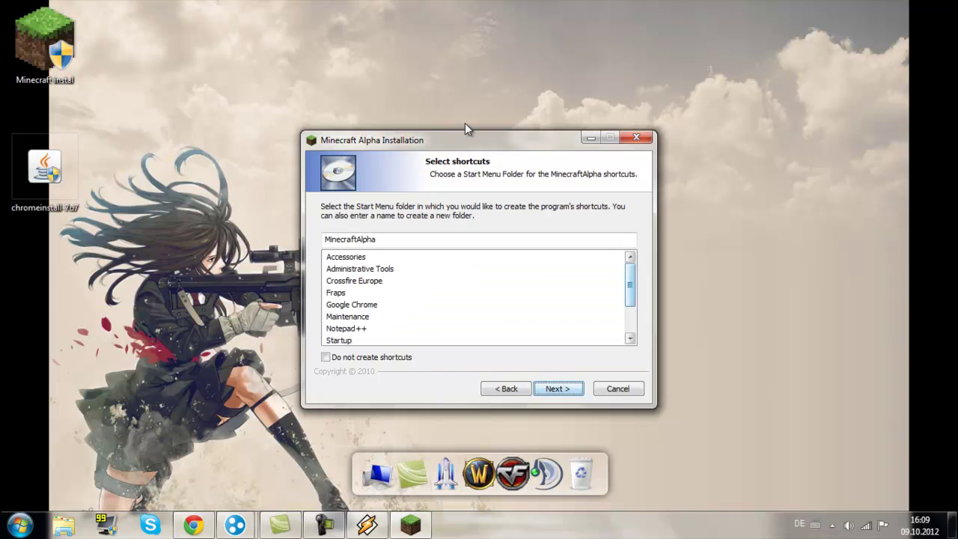
pyautogui.scroll(-2, 465, 129)
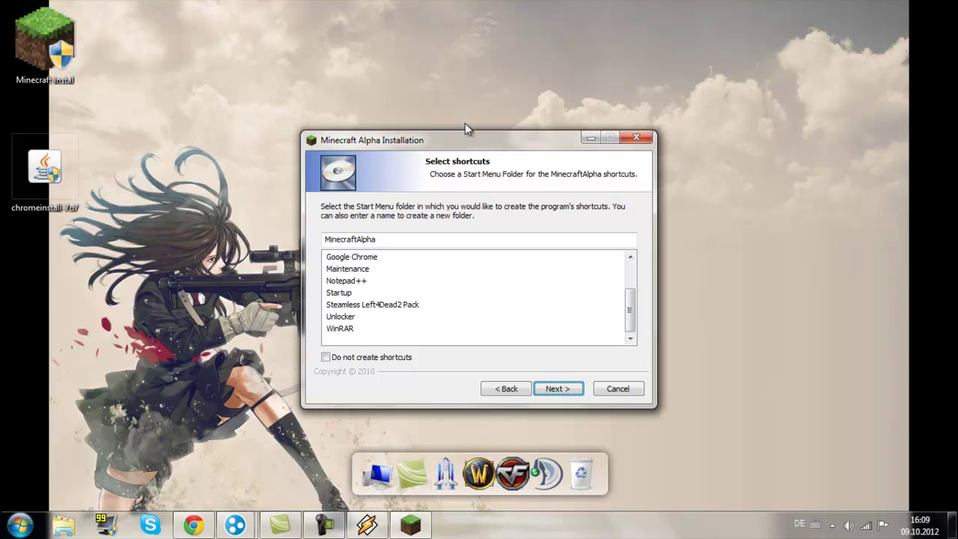
pyautogui.press('Return')
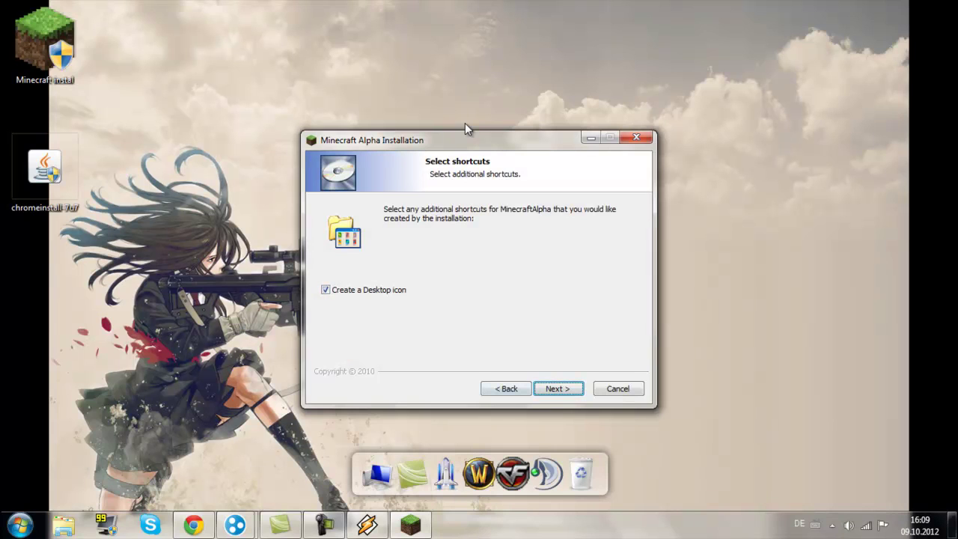
pyautogui.press('Return')
pyautogui.press('Return')
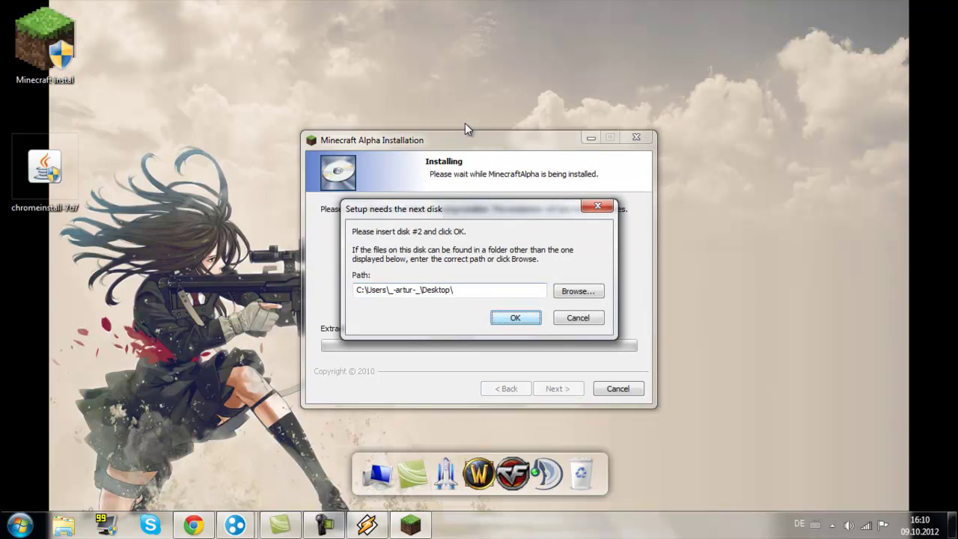
# Step: Try to continue the setup with disk #2 from the Desktop path, and quit the installation, dismissing the compatibility assistant
pyautogui.press('Return')
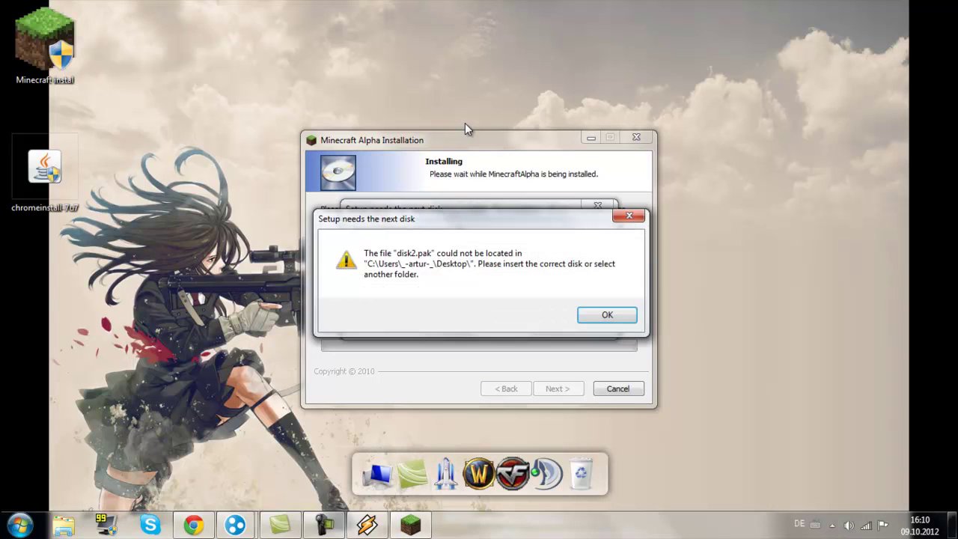
pyautogui.press('Return')
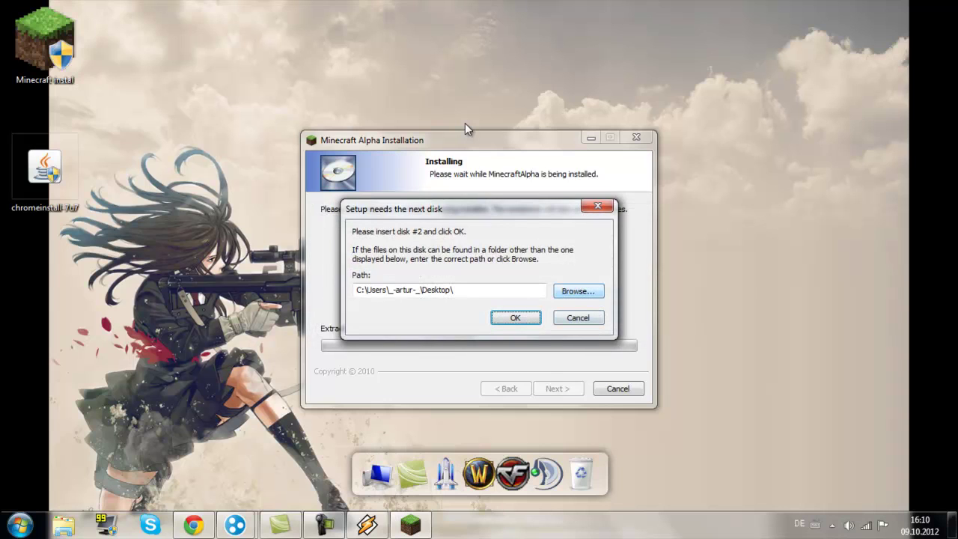
pyautogui.press('Tab')
pyautogui.press('Return')
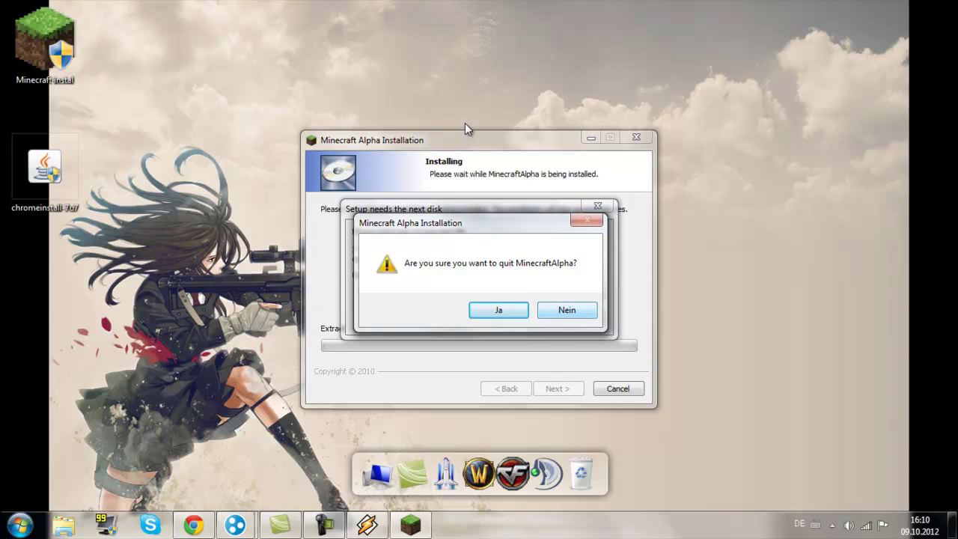
pyautogui.press('Return')
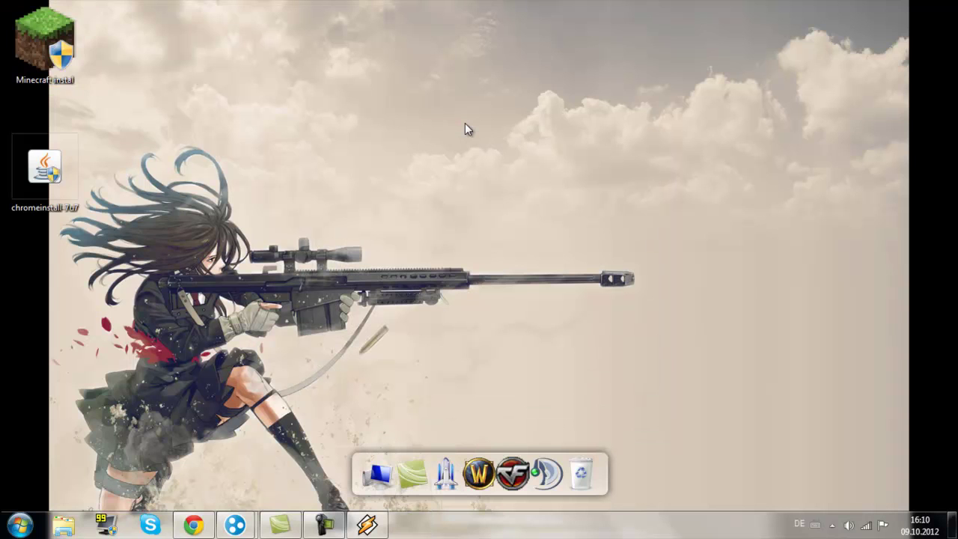
pyautogui.hotkey('shift', 'F10')
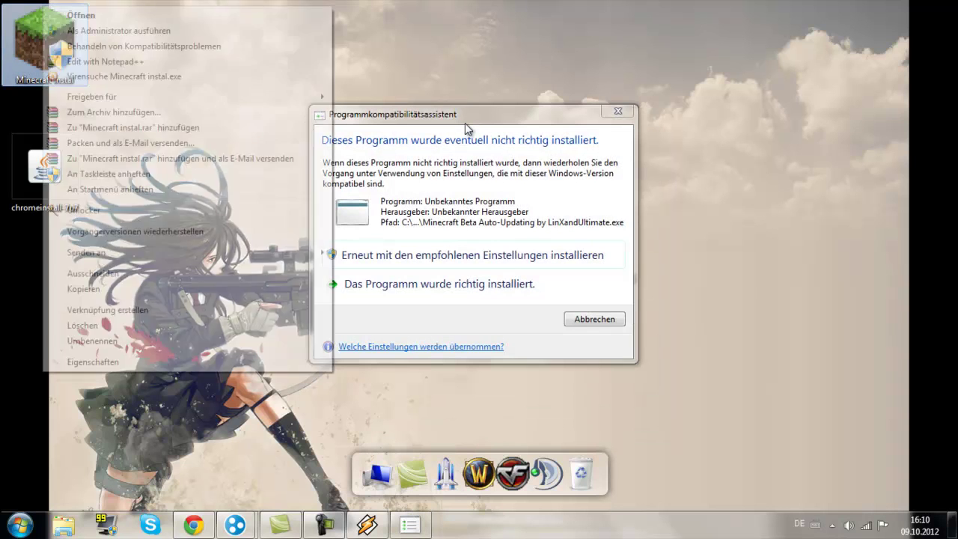
pyautogui.press('Escape')
pyautogui.press('Escape')
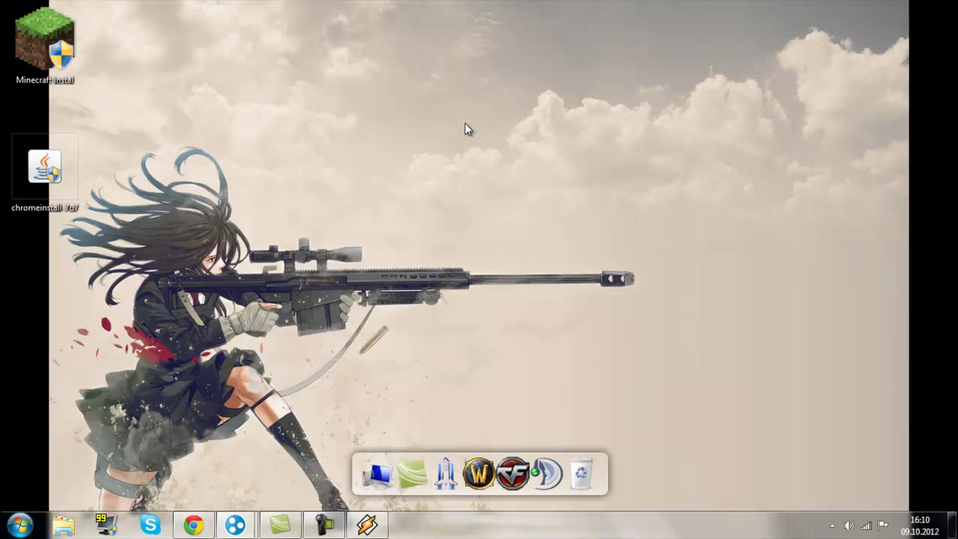
# Step: Run Minecraft instal from the desktop and install MinecraftAlpha with the default folders and a desktop icon, finishing without launching it
pyautogui.hotkey('shift', 'F10')
pyautogui.press('Down')
pyautogui.press('Down')
pyautogui.press('Down')
pyautogui.press('Down')
pyautogui.press('Up')
pyautogui.press('Up')
pyautogui.press('Return')
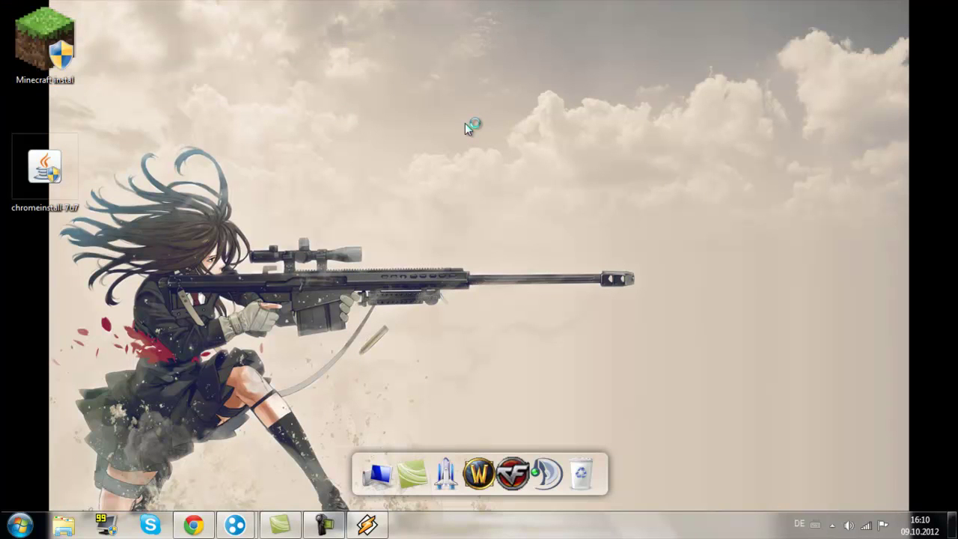
pyautogui.press('Return')
pyautogui.press('Return')
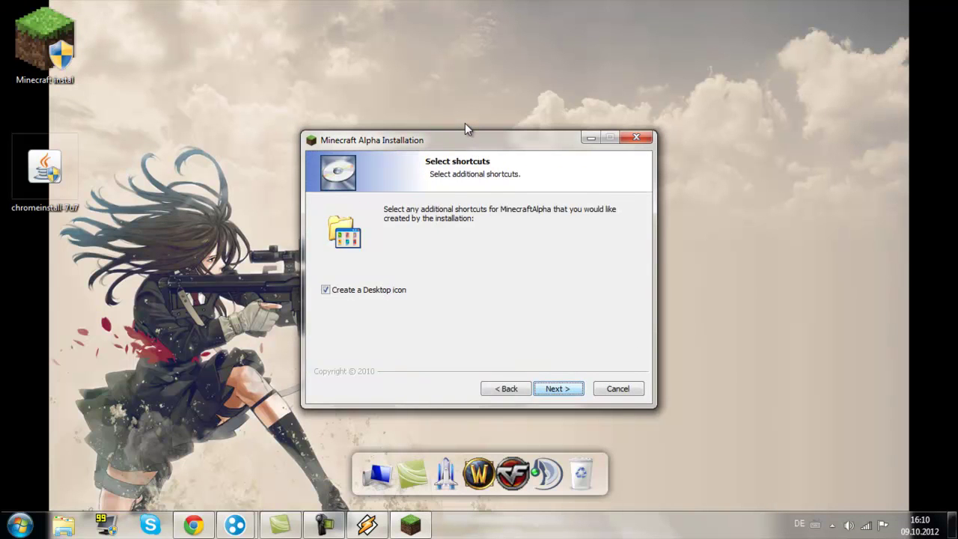
pyautogui.press('Return')
pyautogui.press('Return')
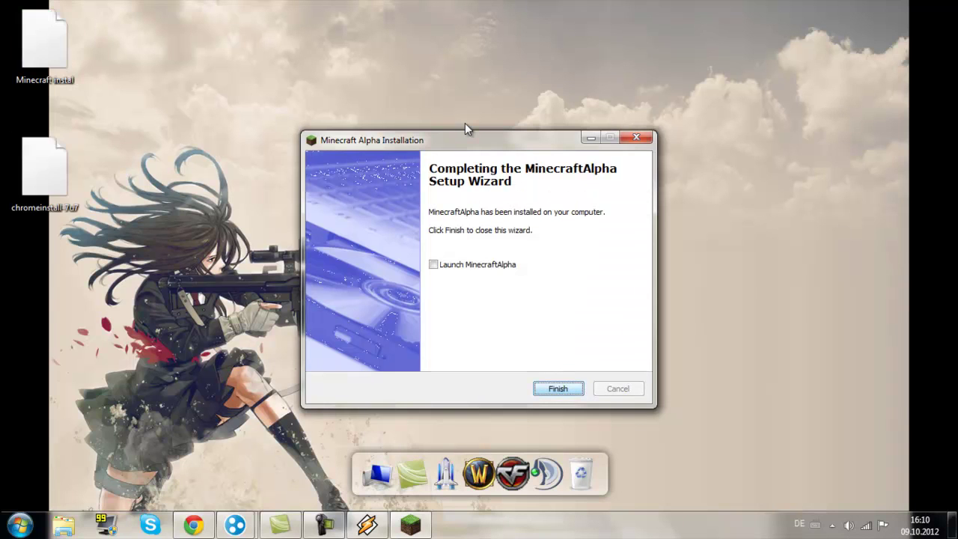
pyautogui.press('Return')
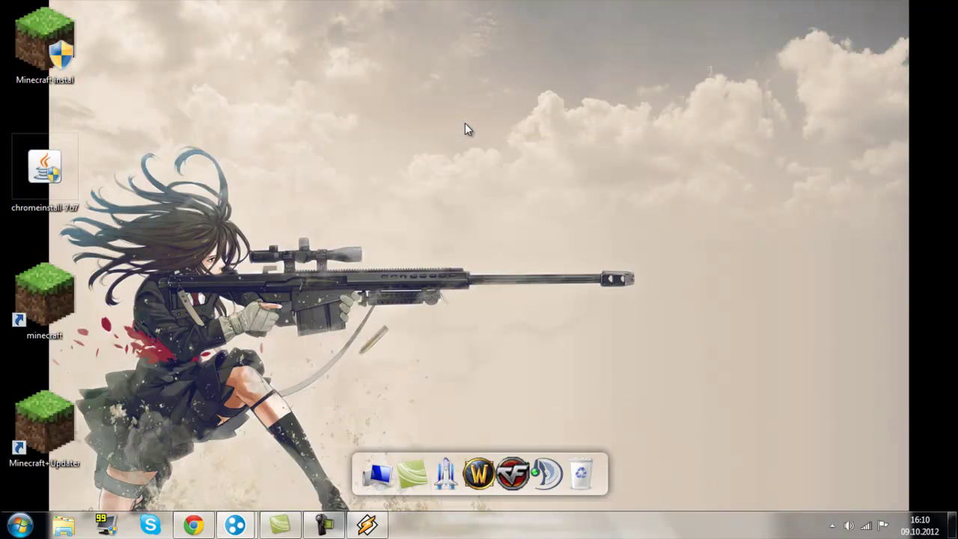
# Step: Open the Minecraft Launcher from the minecraft desktop shortcut and close it again
pyautogui.press('Up')
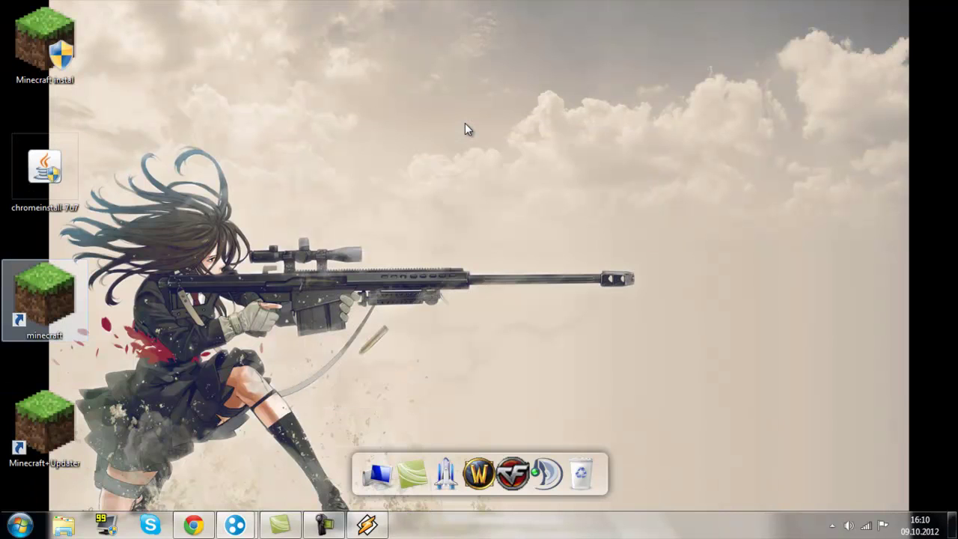
pyautogui.press('Return')
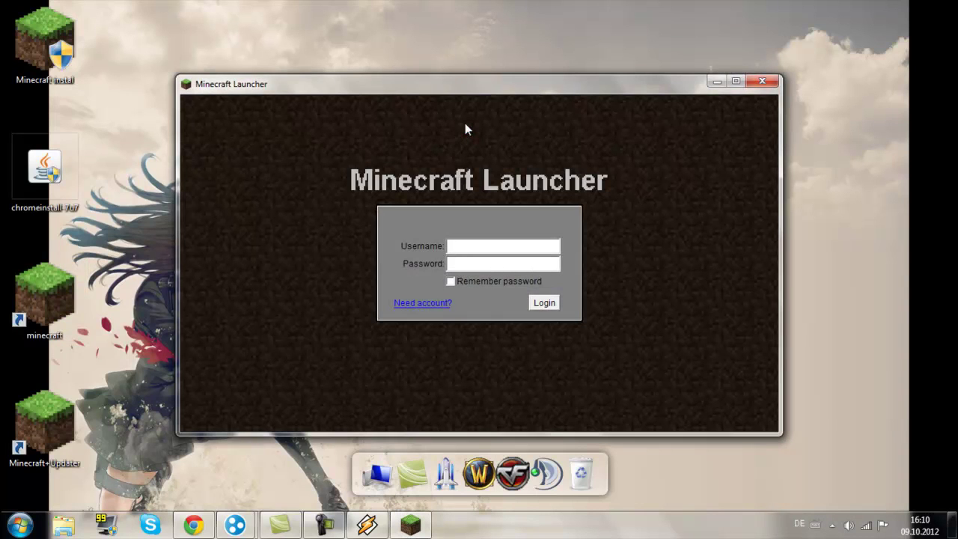
pyautogui.hotkey('alt', 'F4')
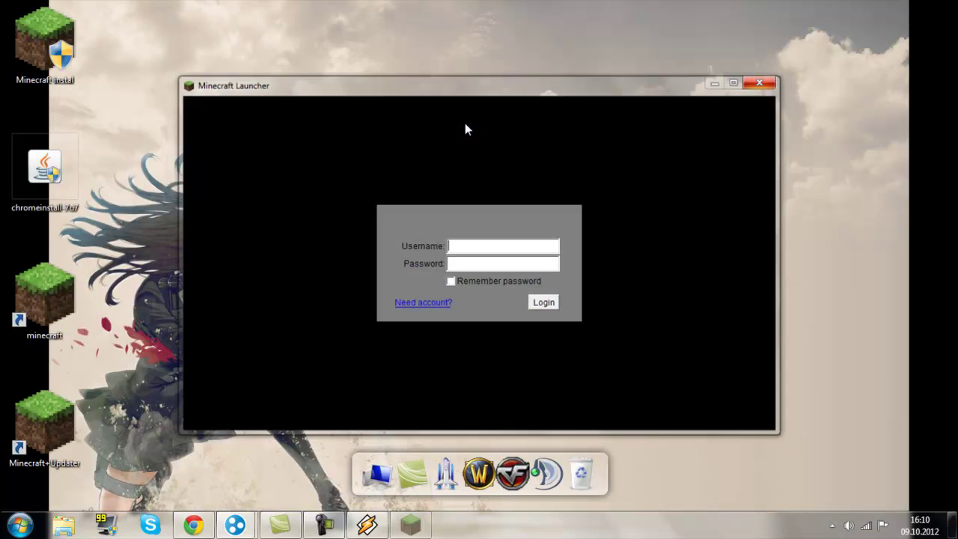
# Step: Remove chromeinstall-7u7 and the minecraft shortcut from the desktop, and launch Minecraft+Updater
pyautogui.press('Up')
pyautogui.click(465, 130)
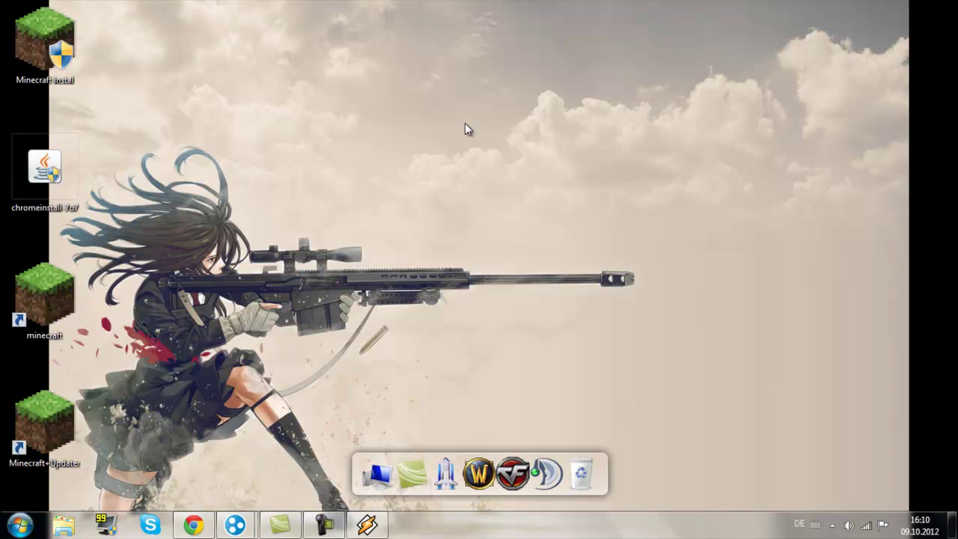
pyautogui.press('Up')
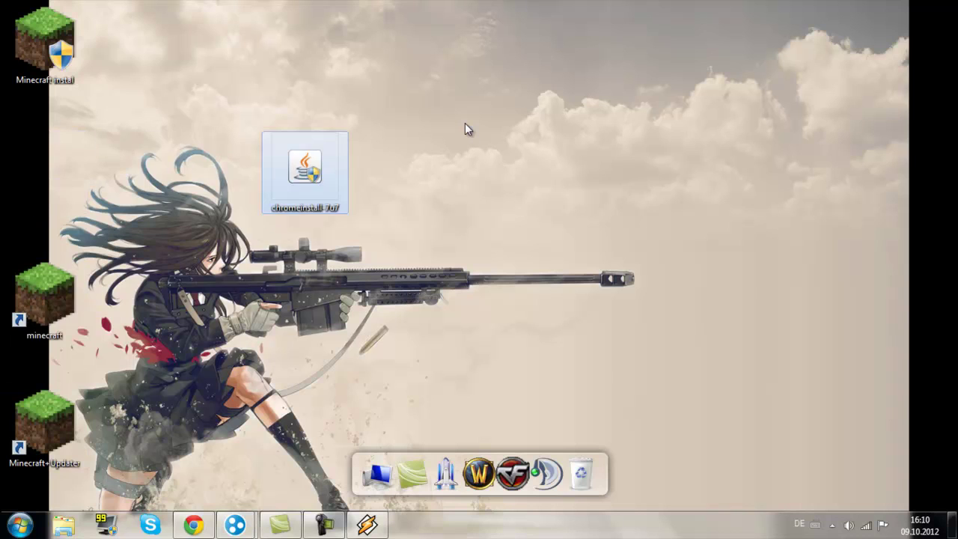
pyautogui.press('Return')
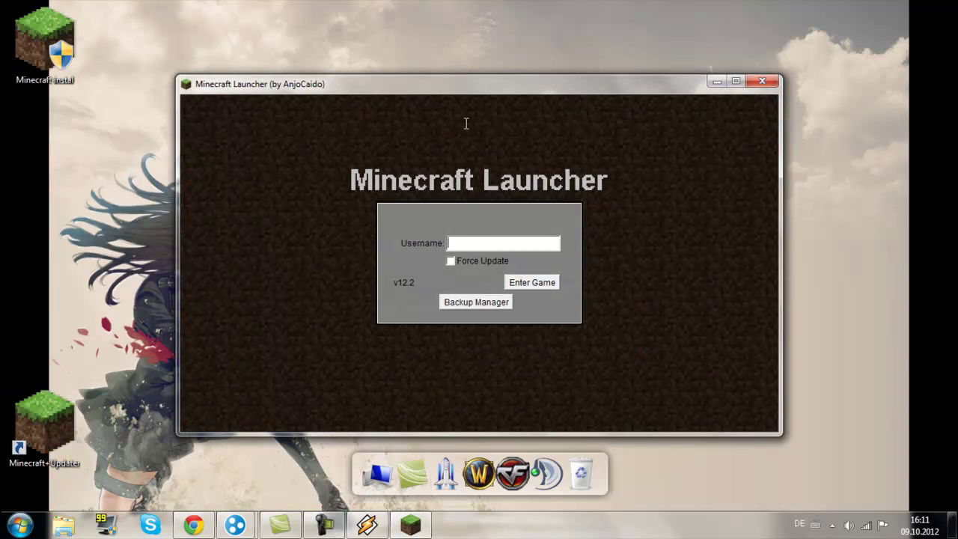
# Step: Enter the username aweujfn in the launcher, leave Force Update off and enter the game
pyautogui.write('aweujfn')
pyautogui.press('Tab')
pyautogui.press('space')
pyautogui.press('space')
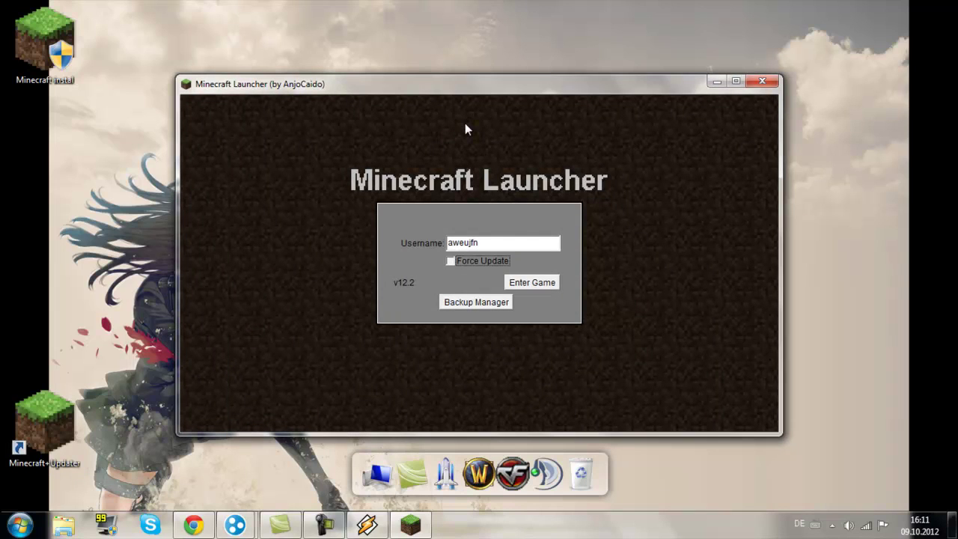
pyautogui.press('Return')
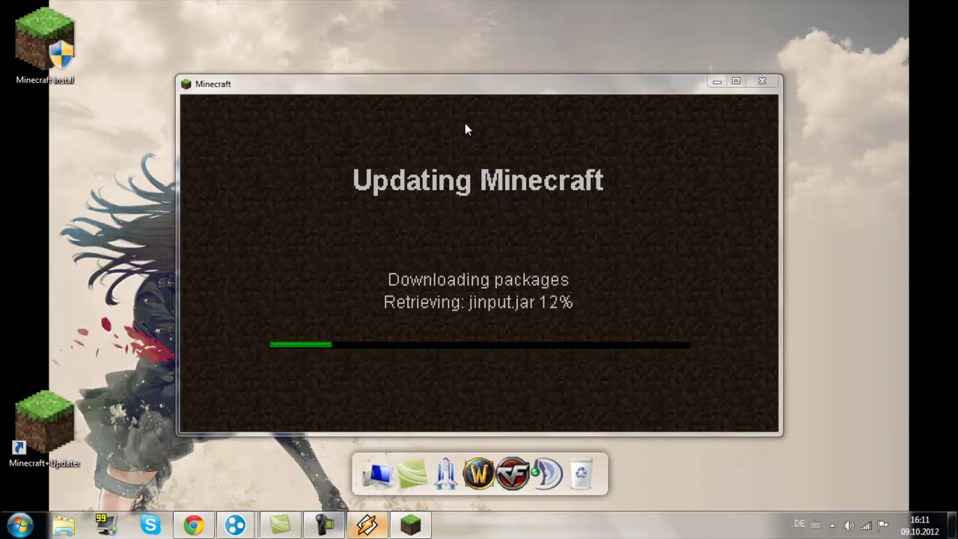
# Step: Close the Winamp window while Minecraft downloads its update
pyautogui.press('super+alt+8')
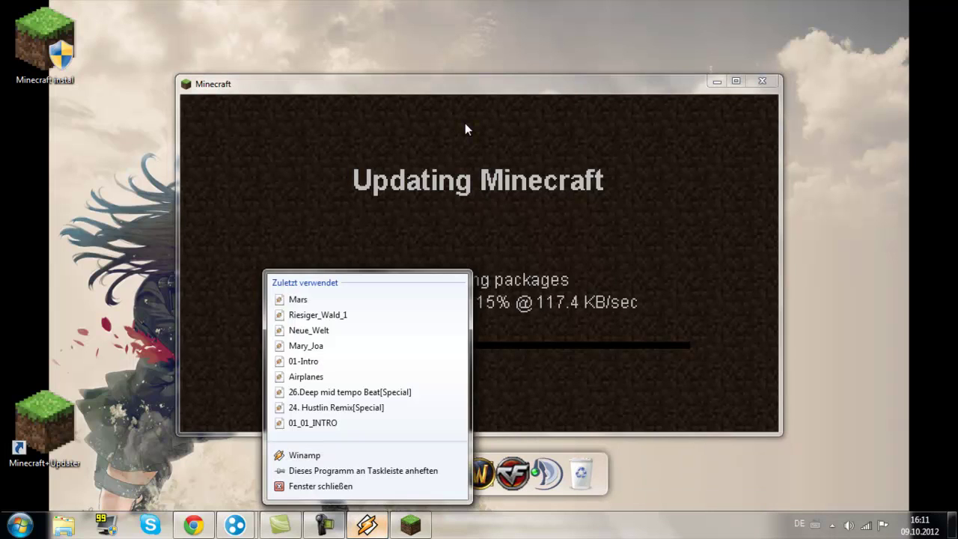
pyautogui.press('Up')
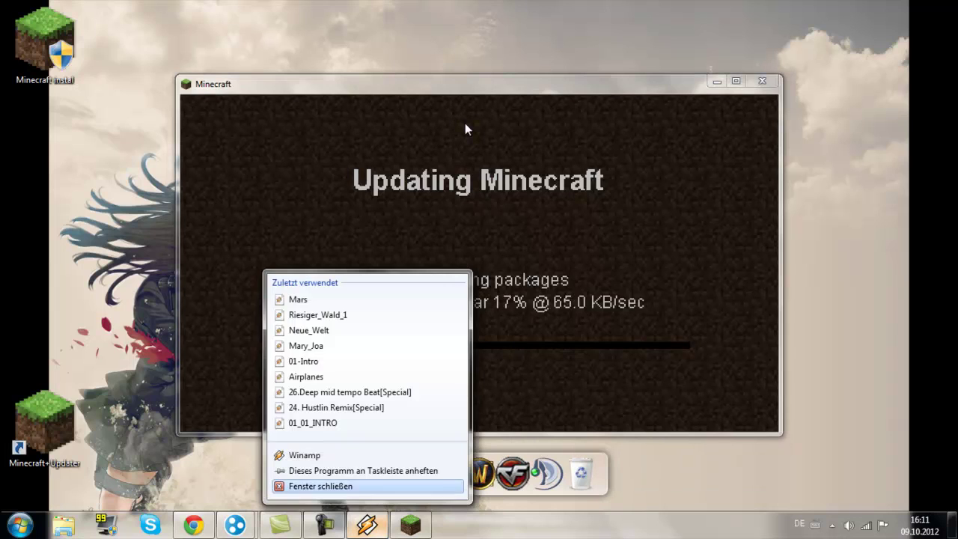
pyautogui.press('Return')
pyautogui.press('Left')
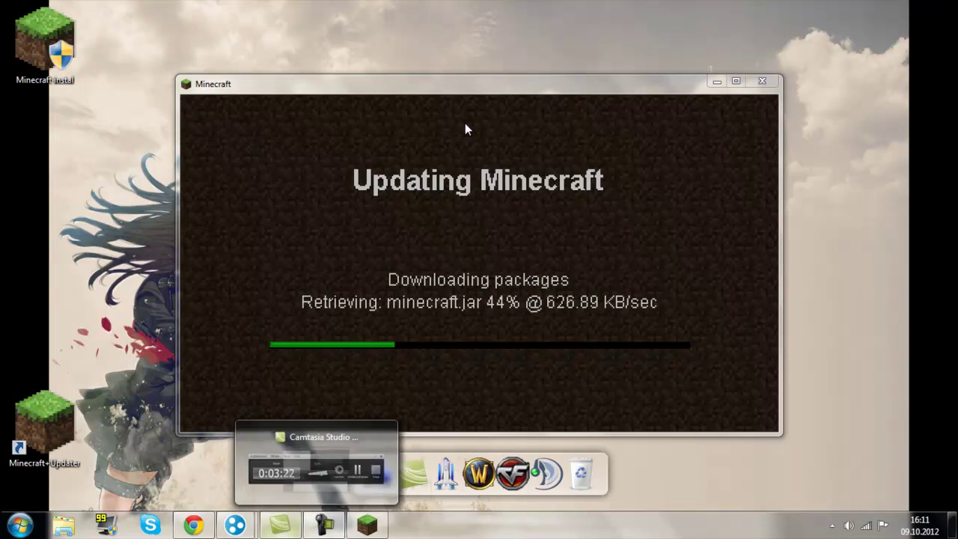
pyautogui.press('Return')
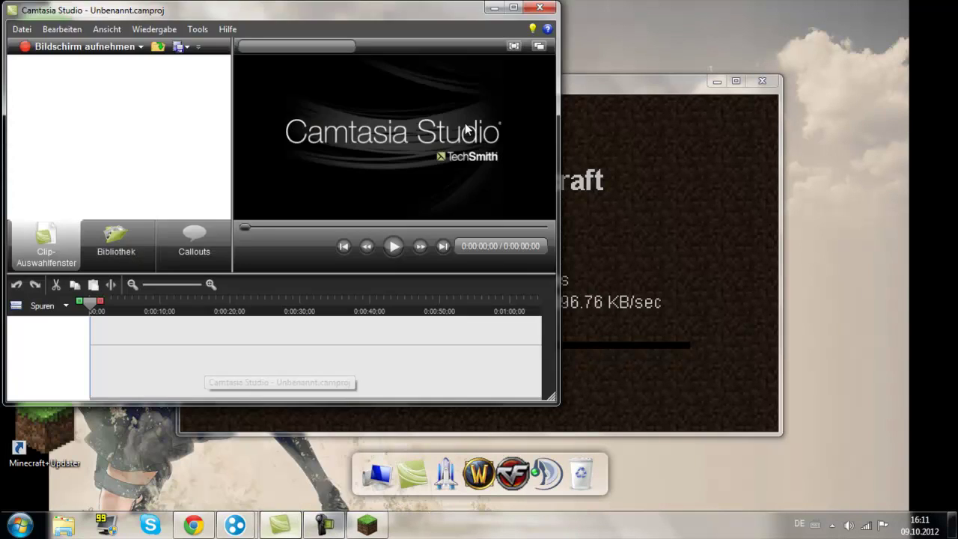
pyautogui.press('super+Down')
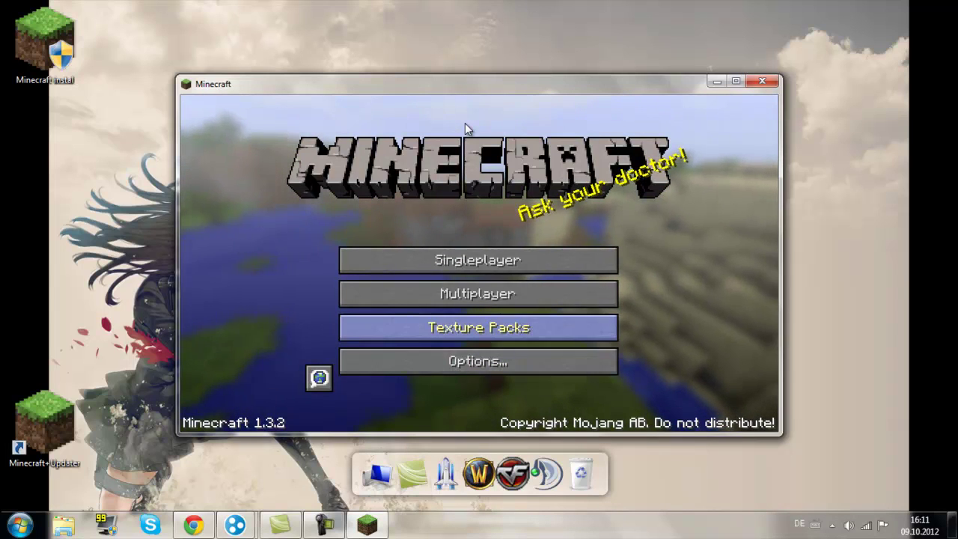
# Step: View the game's Multiplayer screen, cancelling the Windows firewall access request for Java, and return to the main menu
pyautogui.click(478, 328)
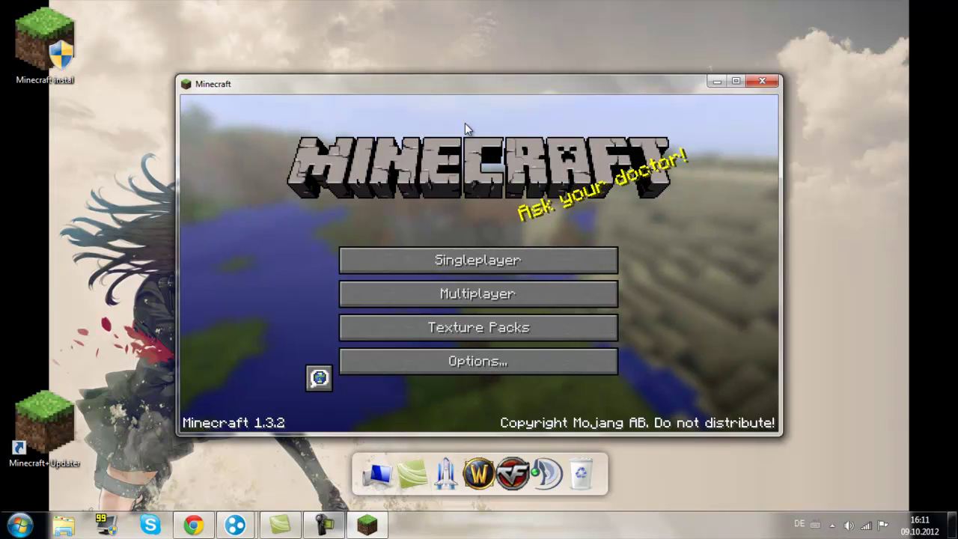
pyautogui.click(478, 293)
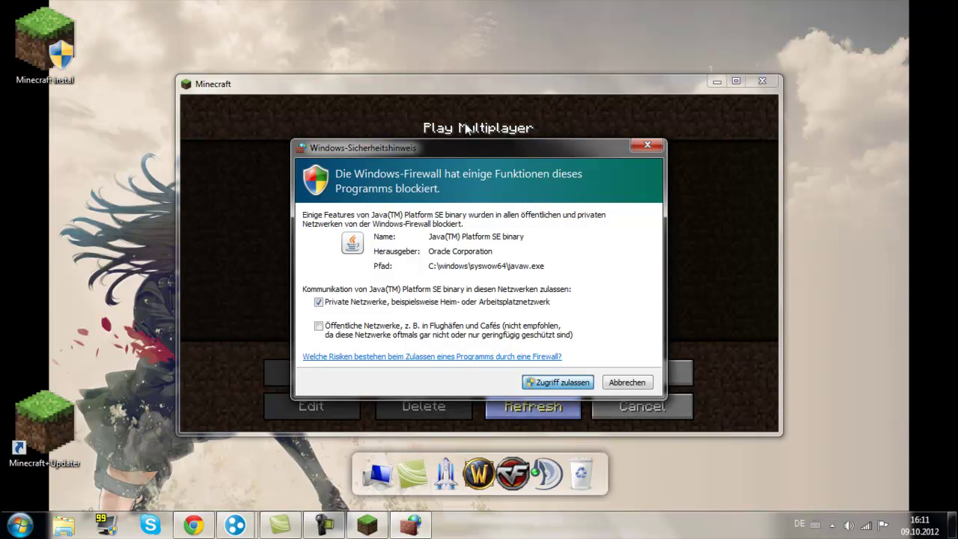
pyautogui.press('Escape')
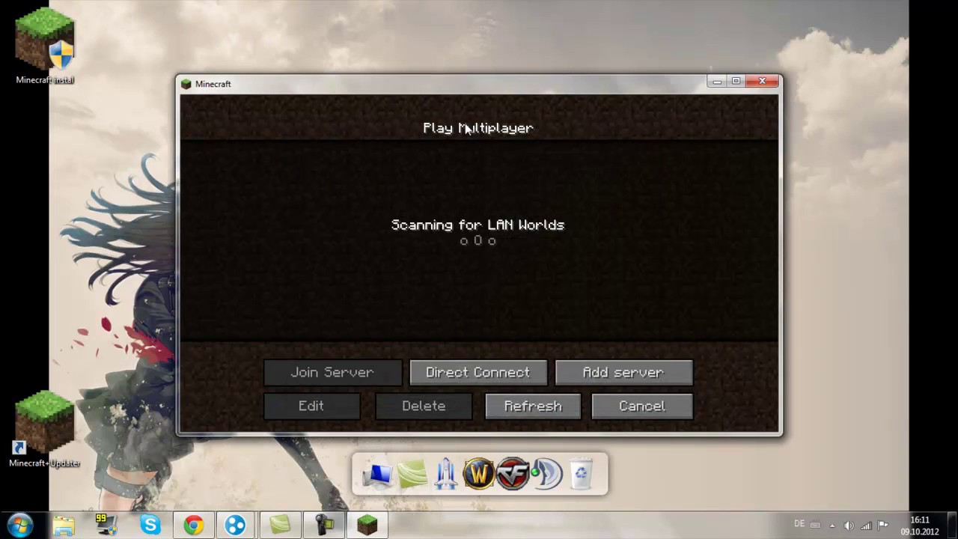
pyautogui.press('Escape')
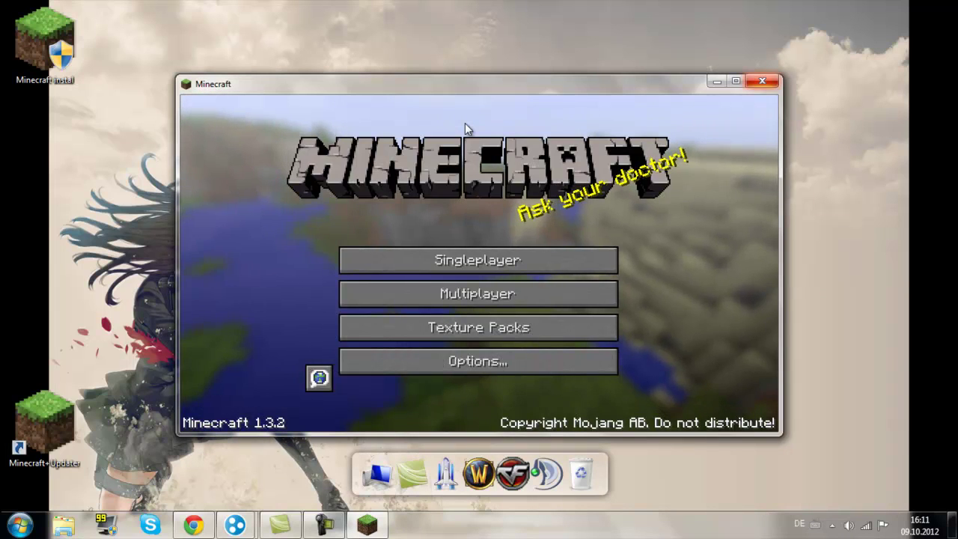
# Step: Close Minecraft and try to delete the minecraft shortcut from the desktop
pyautogui.hotkey('alt', 'F4')
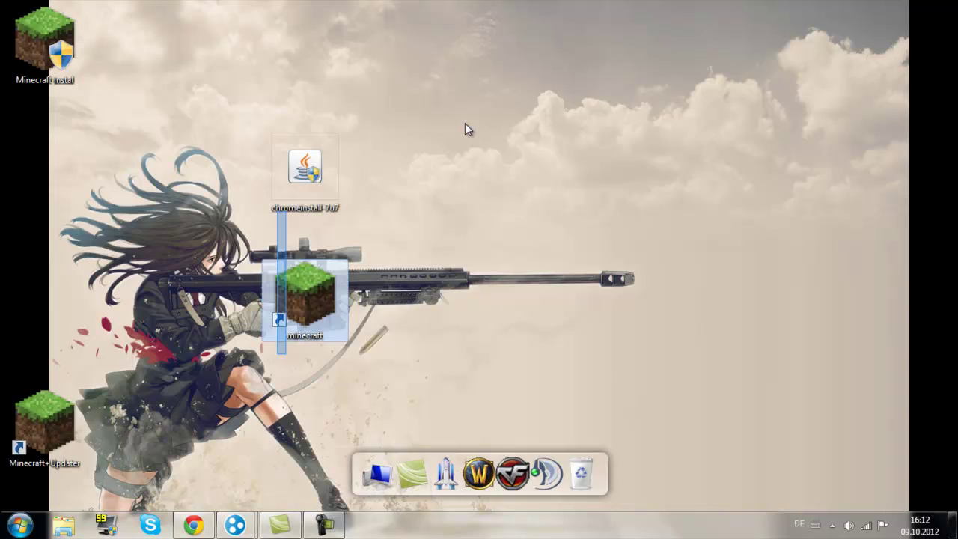
pyautogui.press('Delete')
pyautogui.press('Return')
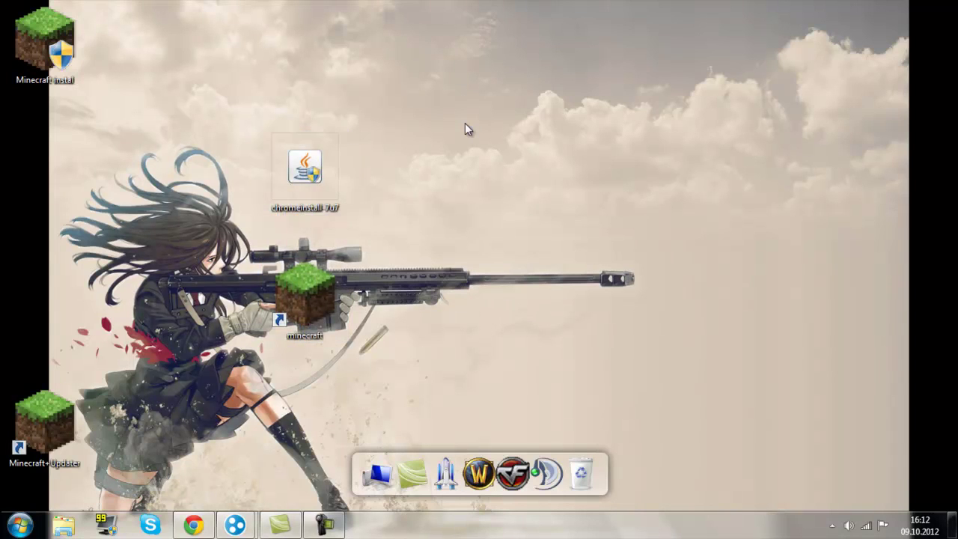